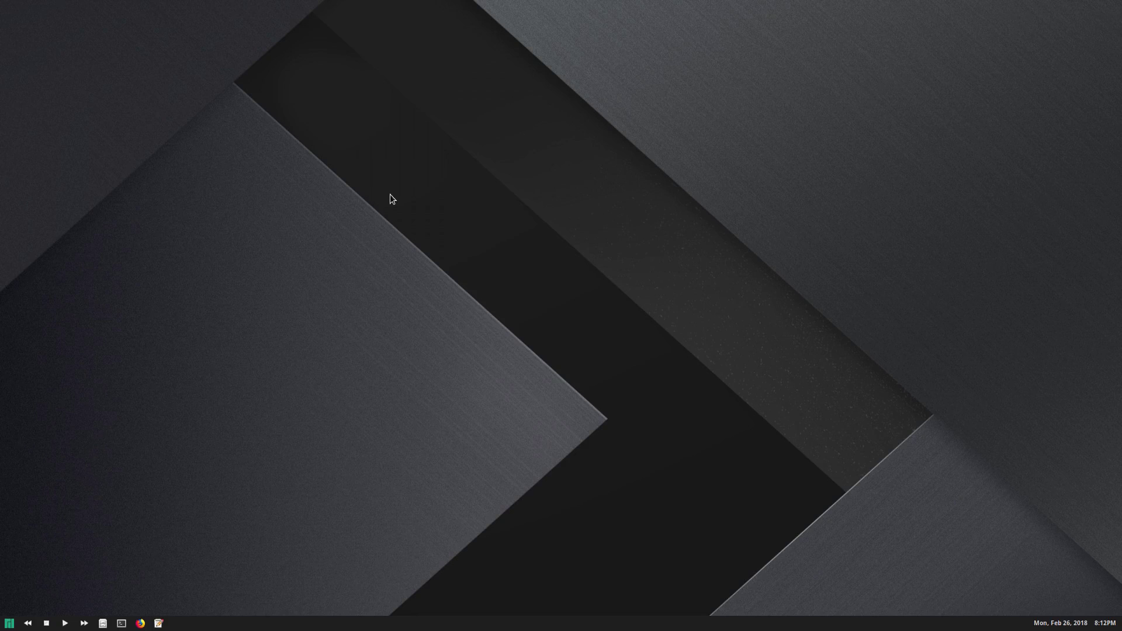
Launch Guvcview from the desktop menu and place its webcam preview right of centre.
right_click(357, 89)
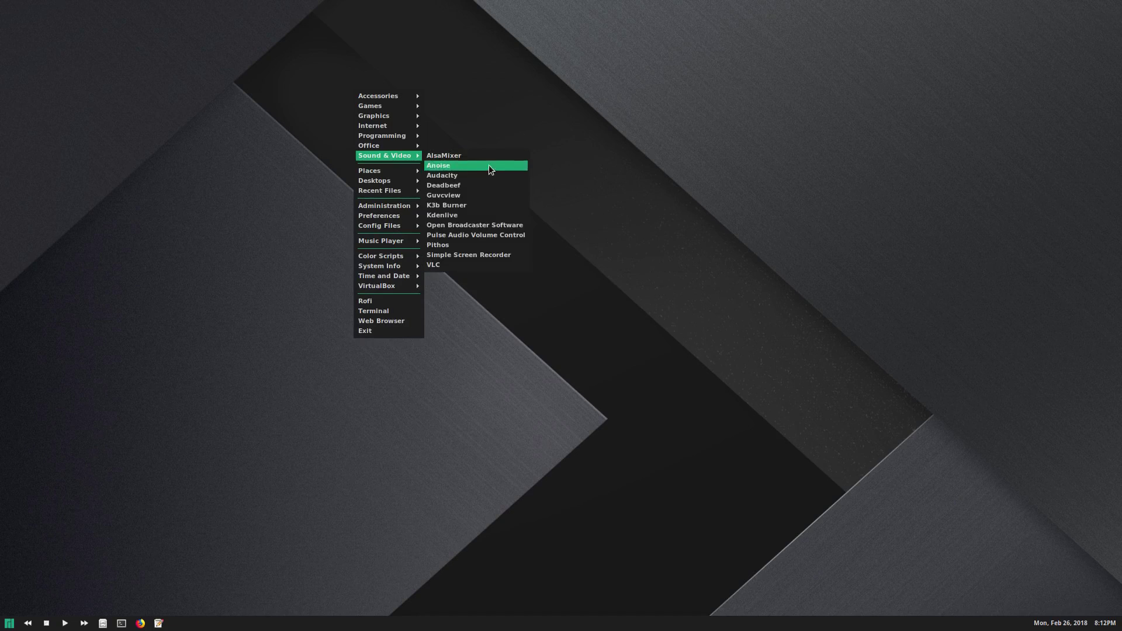
click(495, 198)
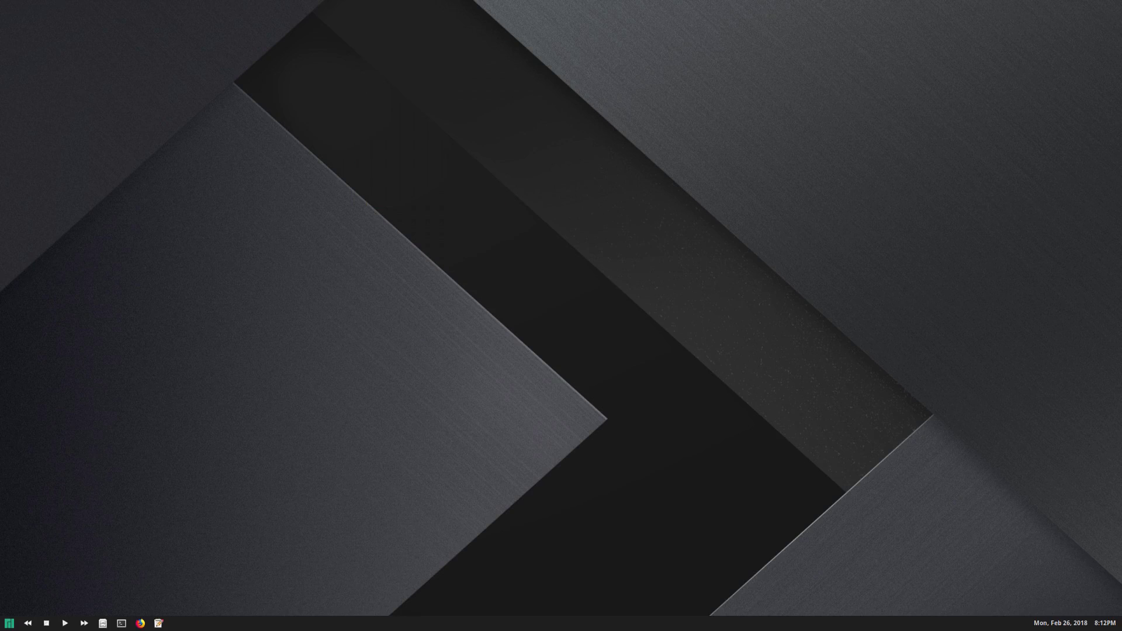
drag(109, 190, 840, 217)
right_click(232, 143)
mouse_move(292, 206)
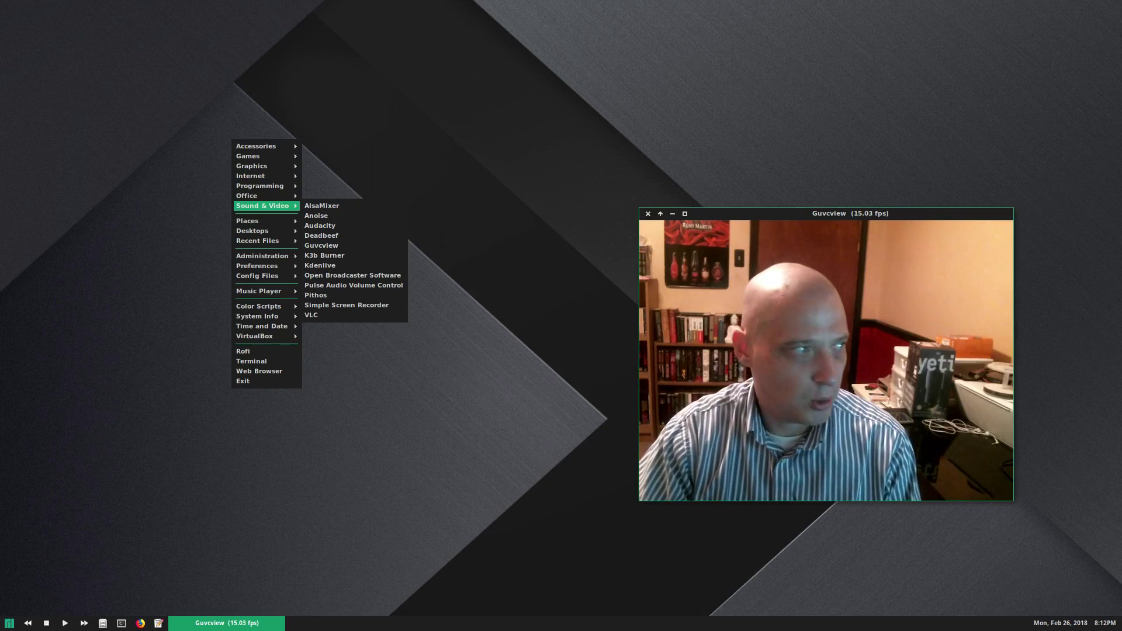
Dismiss the desktop menu and move the Guvcview controls window to the centre.
click(321, 246)
drag(321, 158, 423, 208)
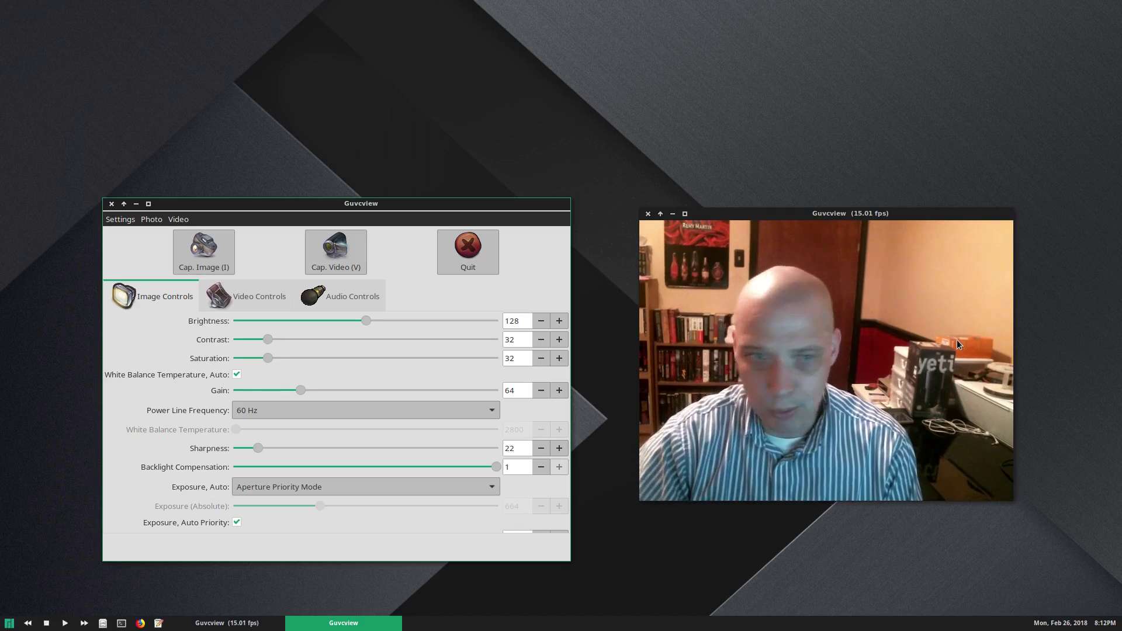
Minimize the Guvcview controls window and move the webcam preview to the lower right.
click(136, 203)
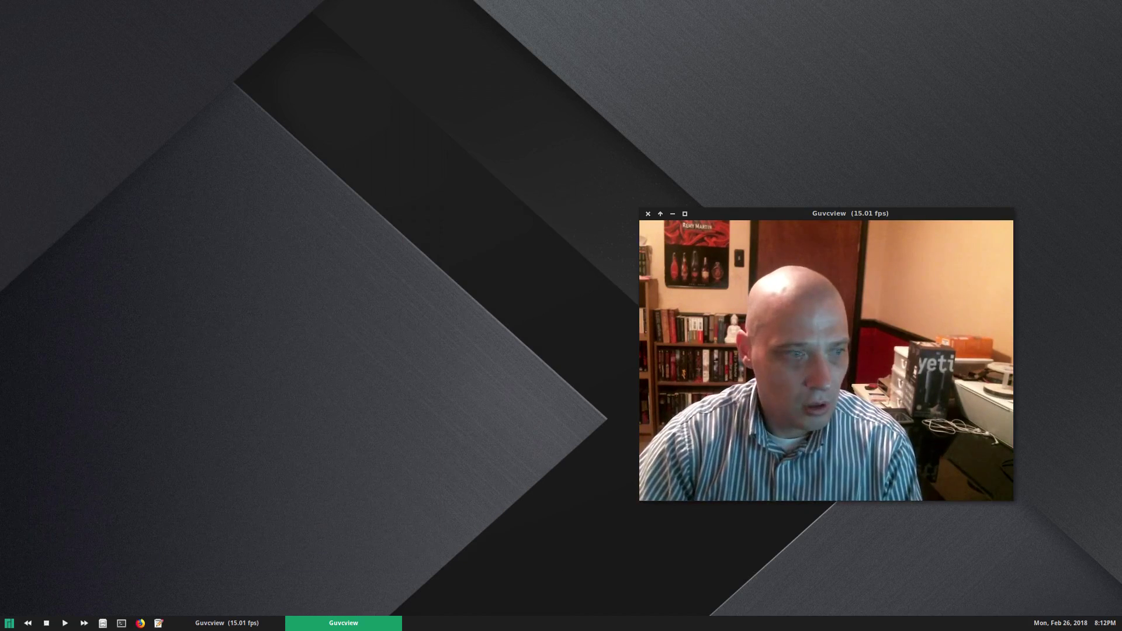
drag(997, 216, 989, 353)
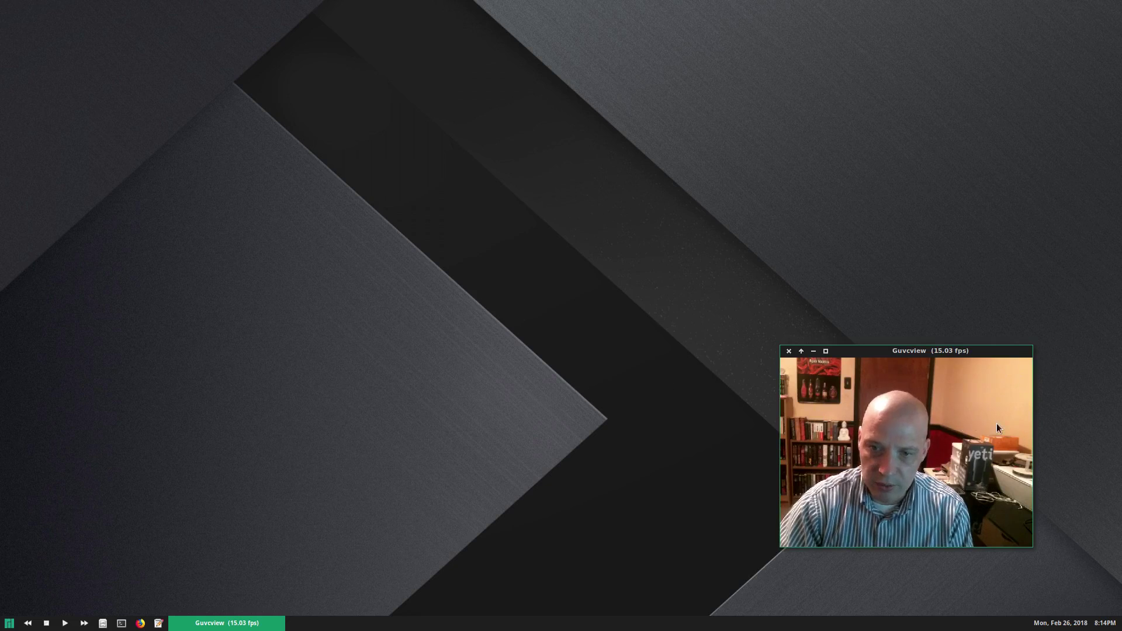
Make the webcam preview Always on top and strip its title bar and border with Un/Decorate.
right_click(925, 354)
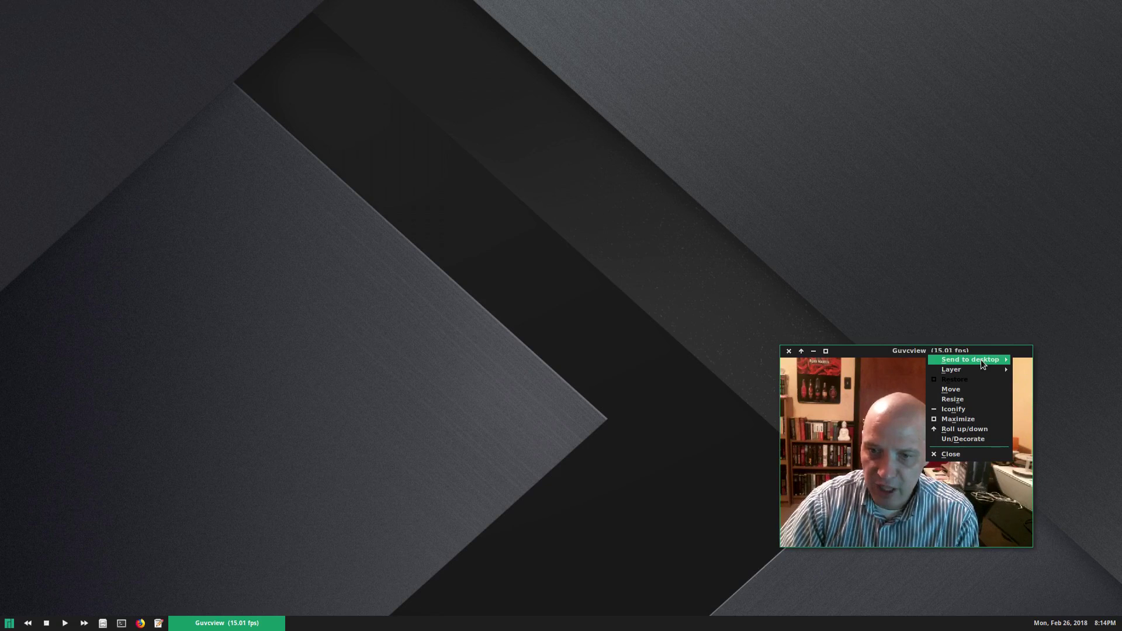
mouse_move(981, 360)
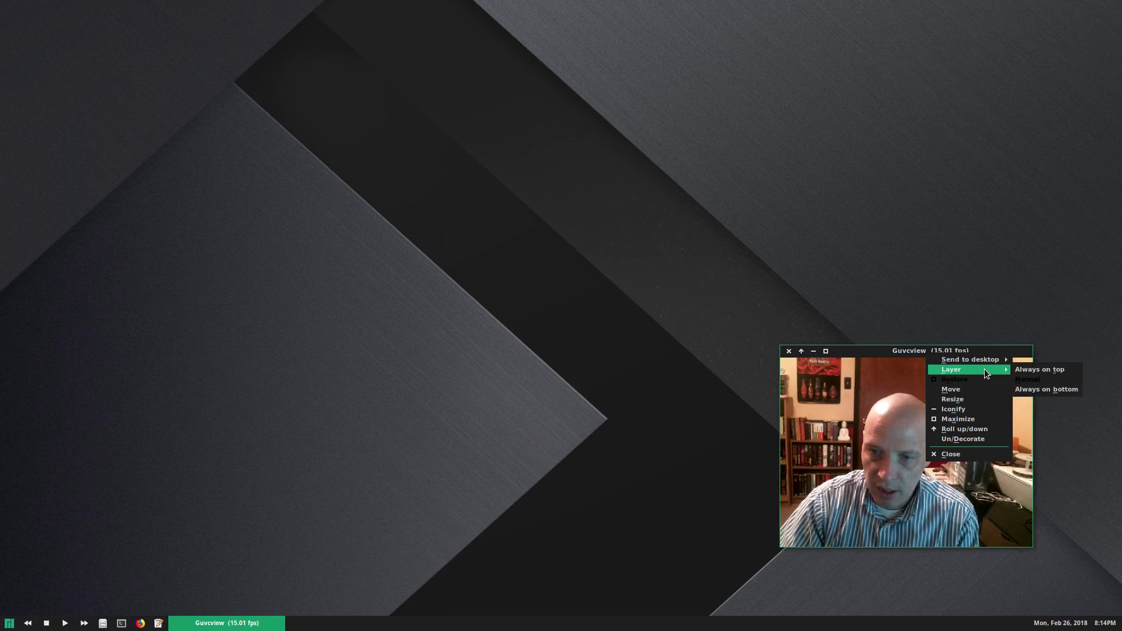
click(1052, 371)
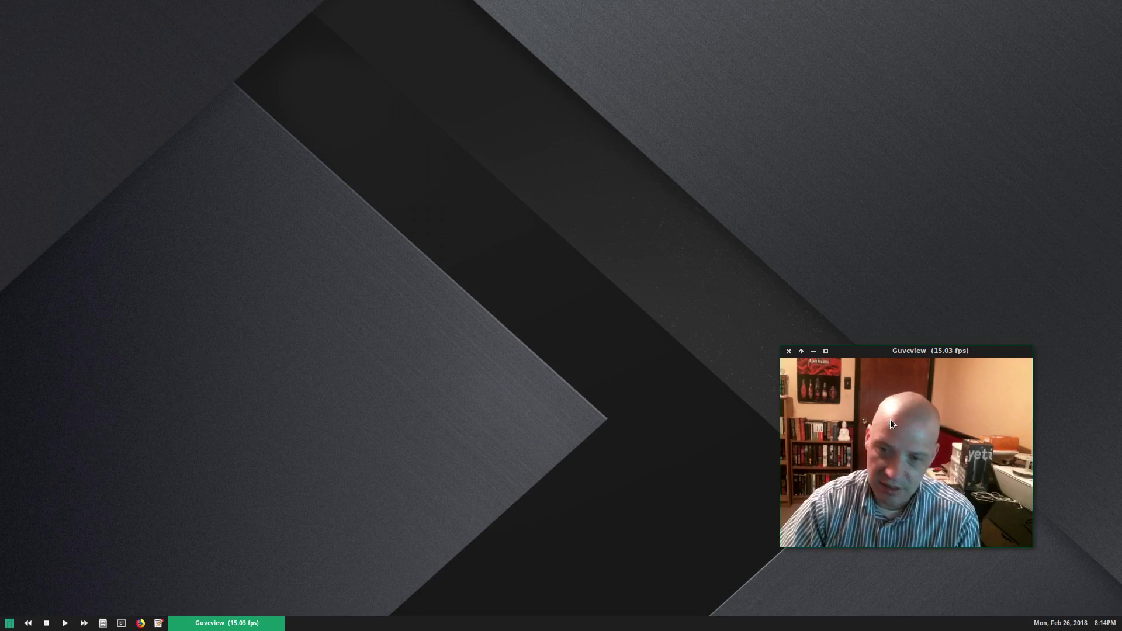
right_click(955, 351)
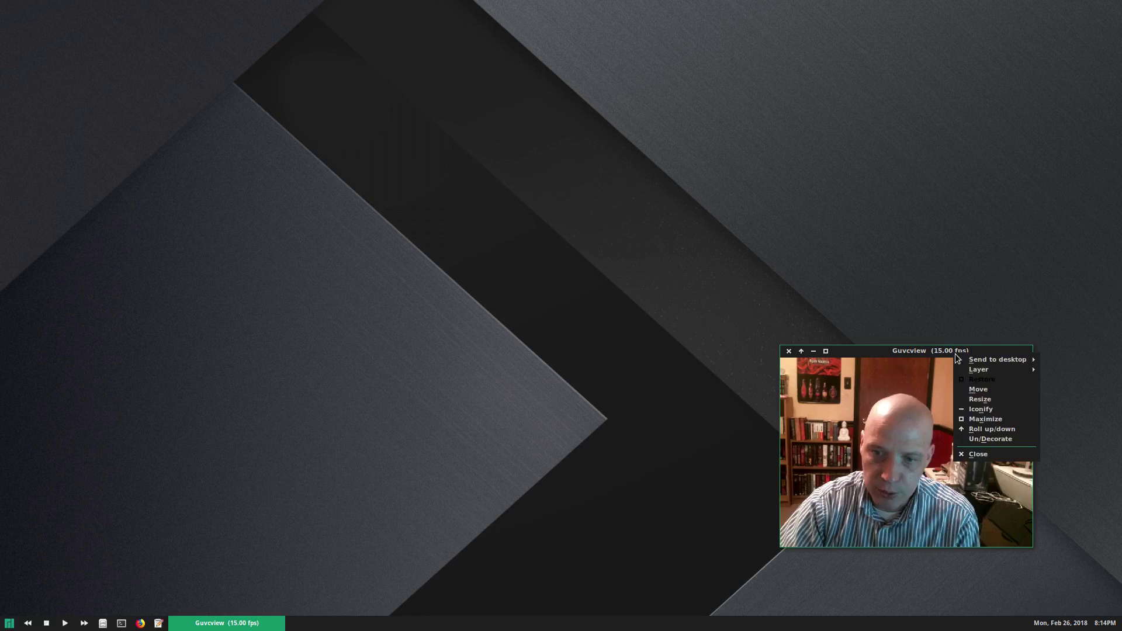
click(1001, 440)
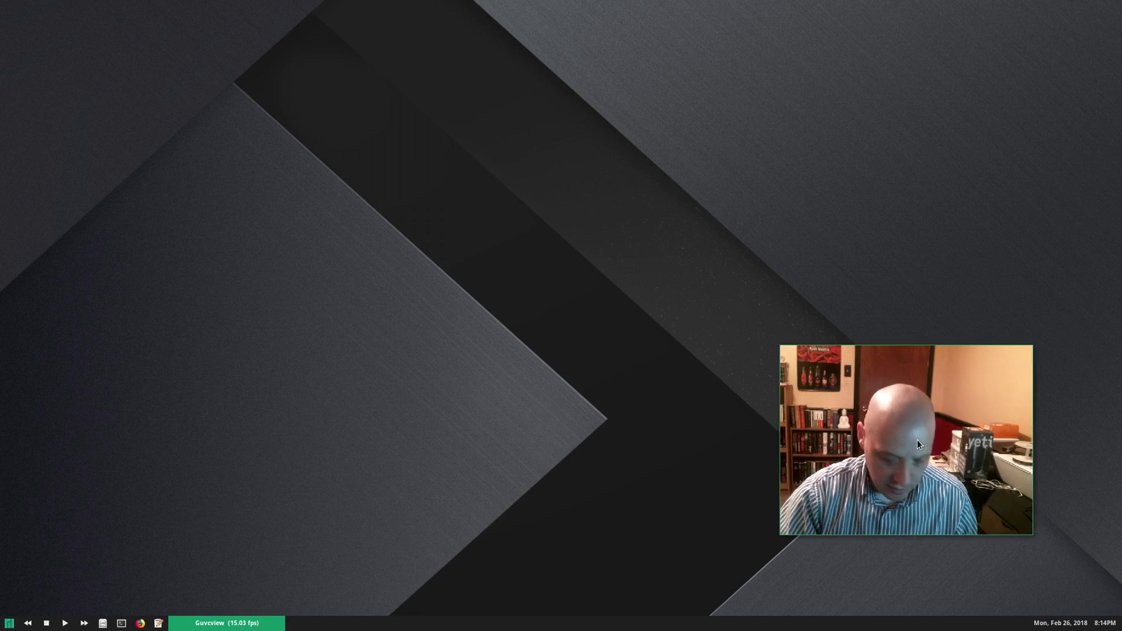
mouse_move(889, 437)
mouse_down()
mouse_move(903, 362)
mouse_move(638, 370)
mouse_move(970, 349)
mouse_move(897, 446)
mouse_move(906, 426)
mouse_up()
right_click(524, 548)
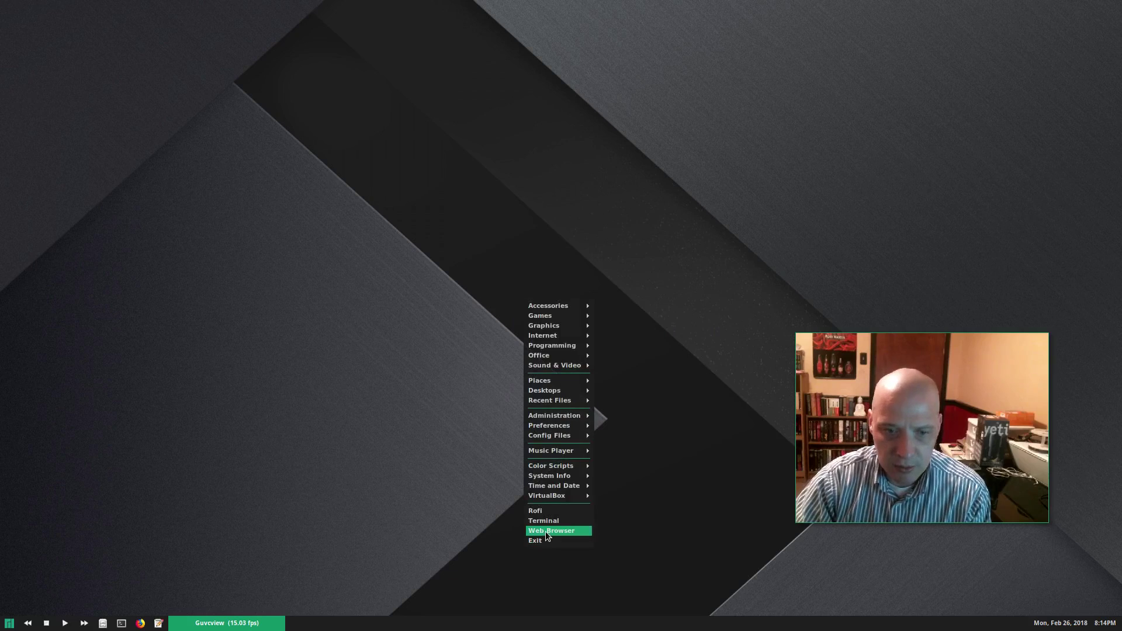
click(545, 531)
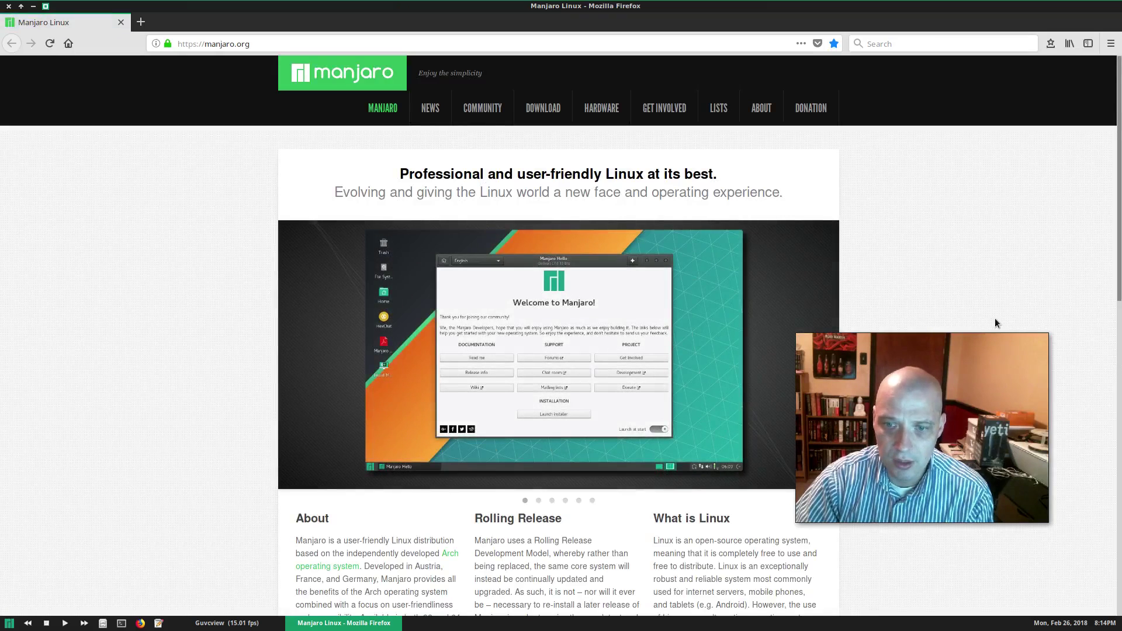
drag(957, 212, 911, 84)
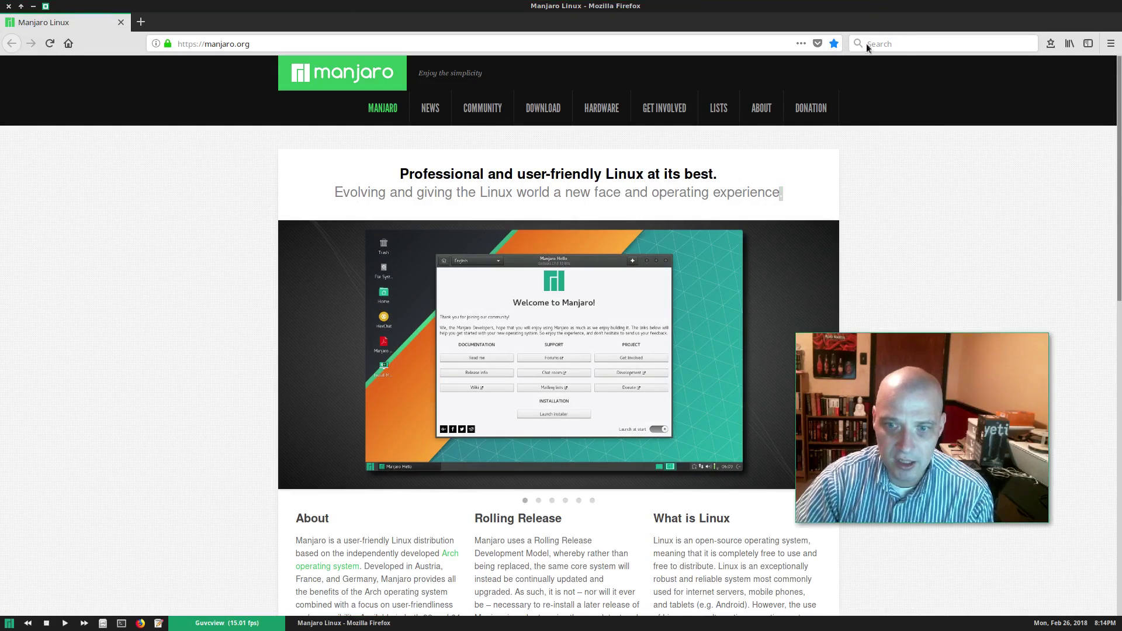
click(942, 255)
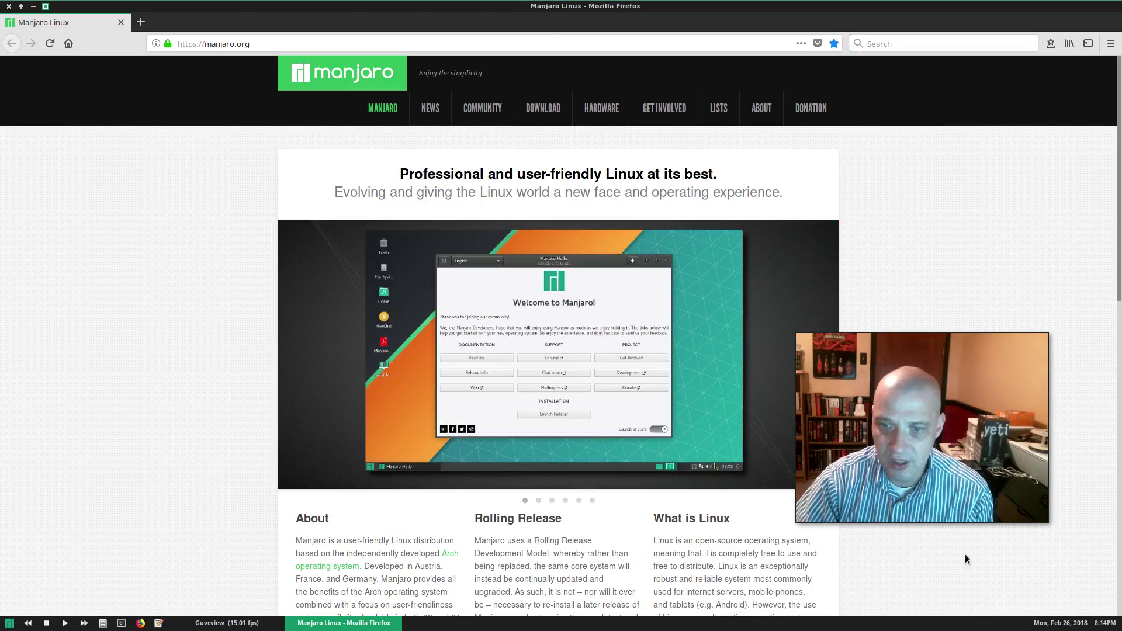
click(7, 6)
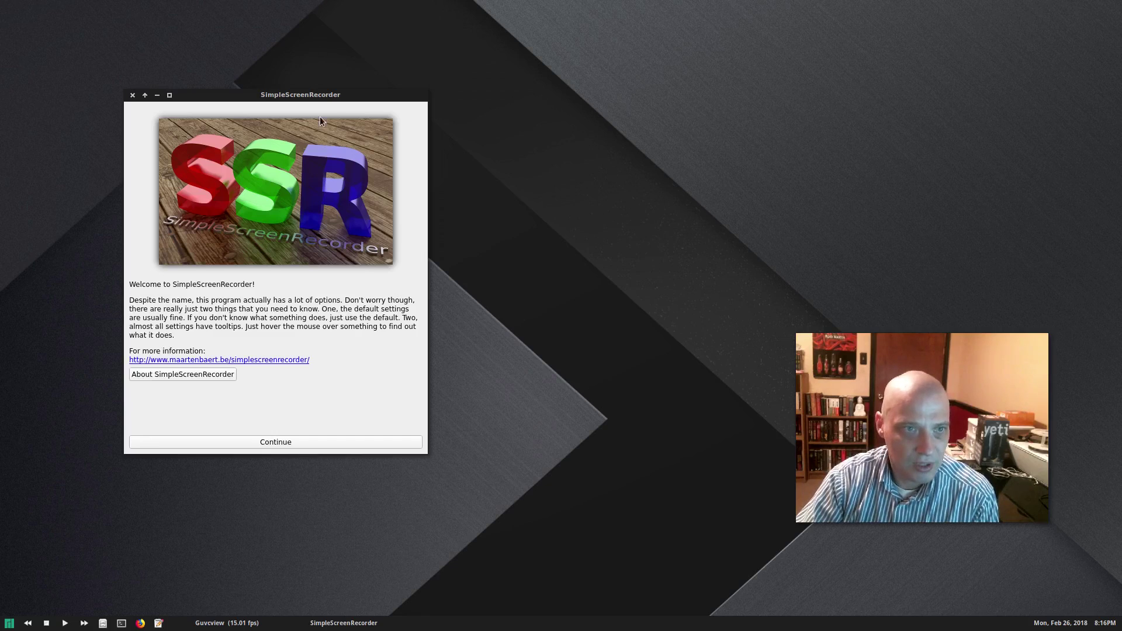
Reposition the SimpleScreenRecorder welcome window further right, beside the webcam image.
drag(328, 96, 300, 150)
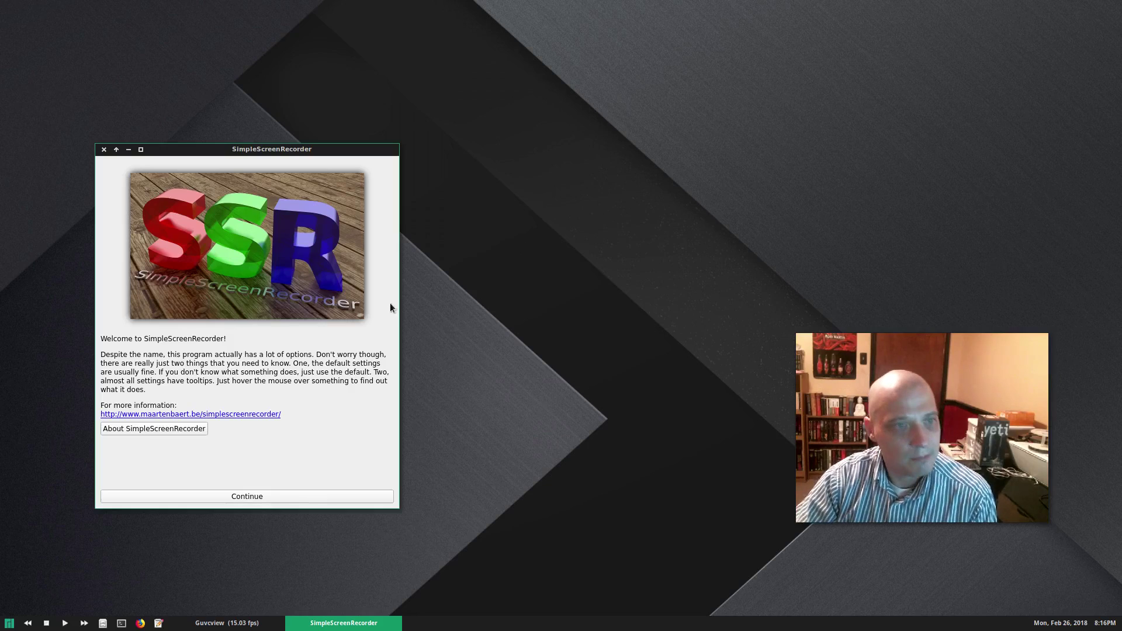
drag(341, 150, 421, 135)
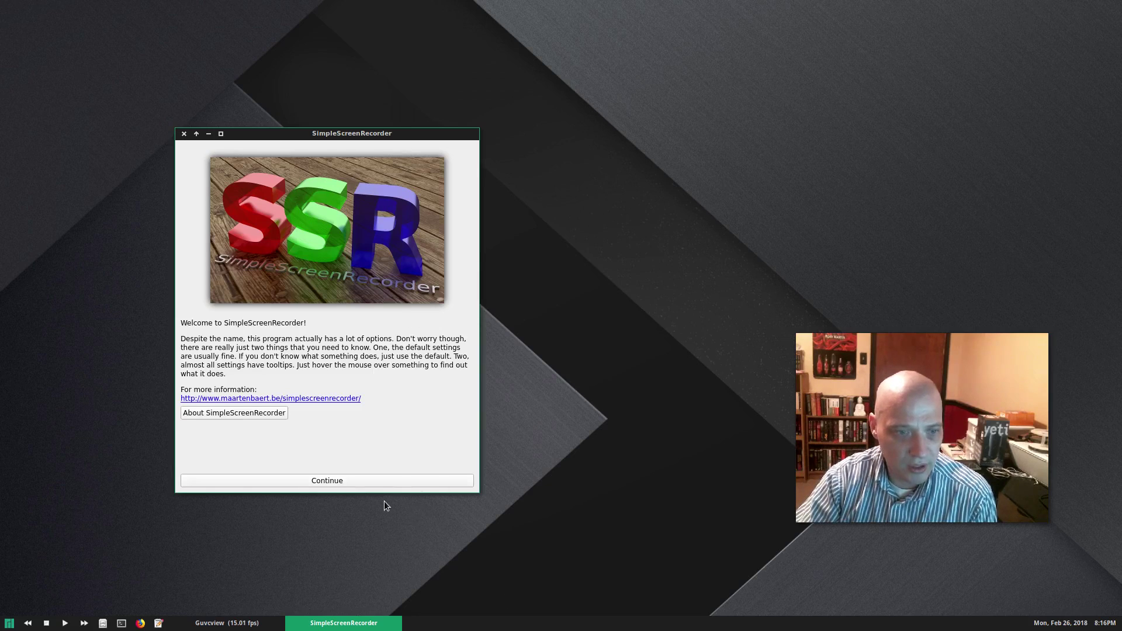
click(371, 481)
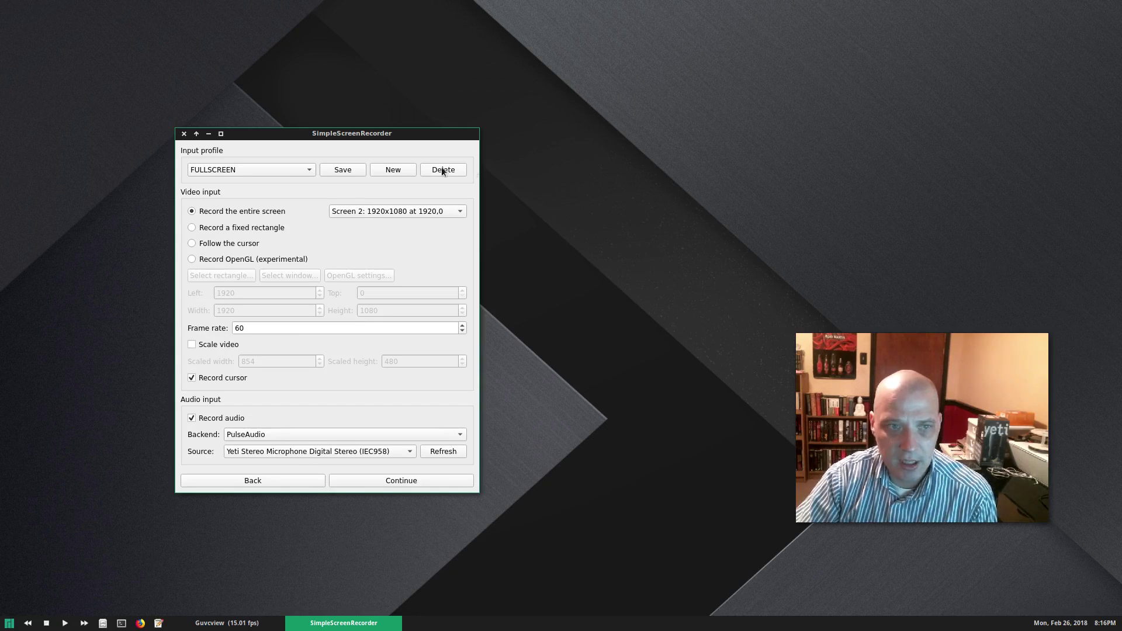
click(262, 169)
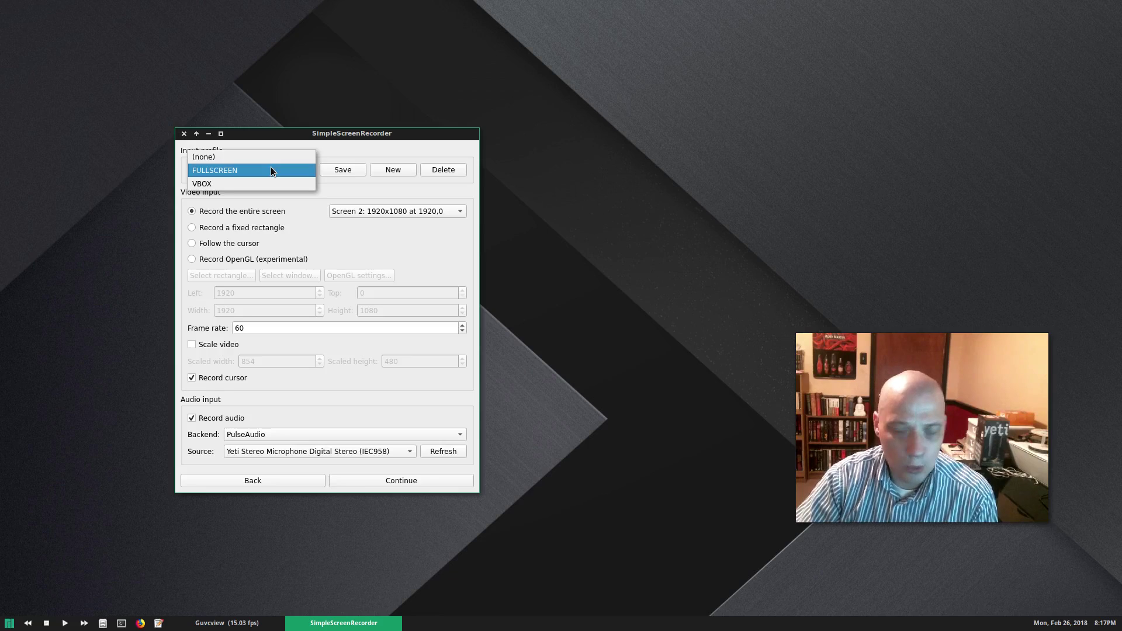
click(271, 168)
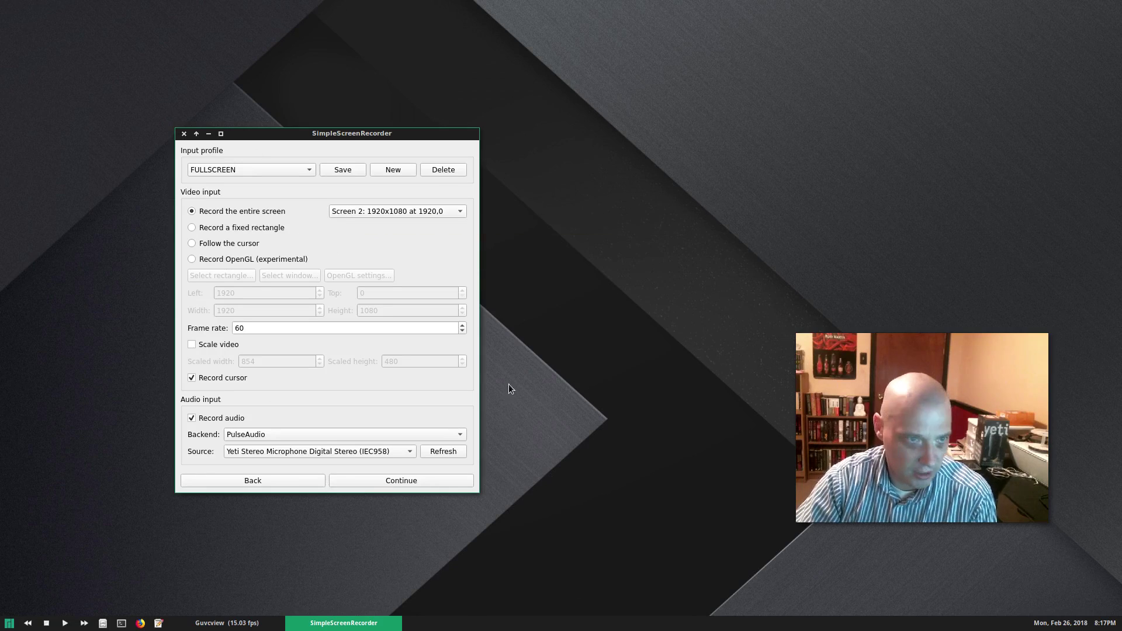
Load the VBOX profile from the Input profile list.
click(301, 172)
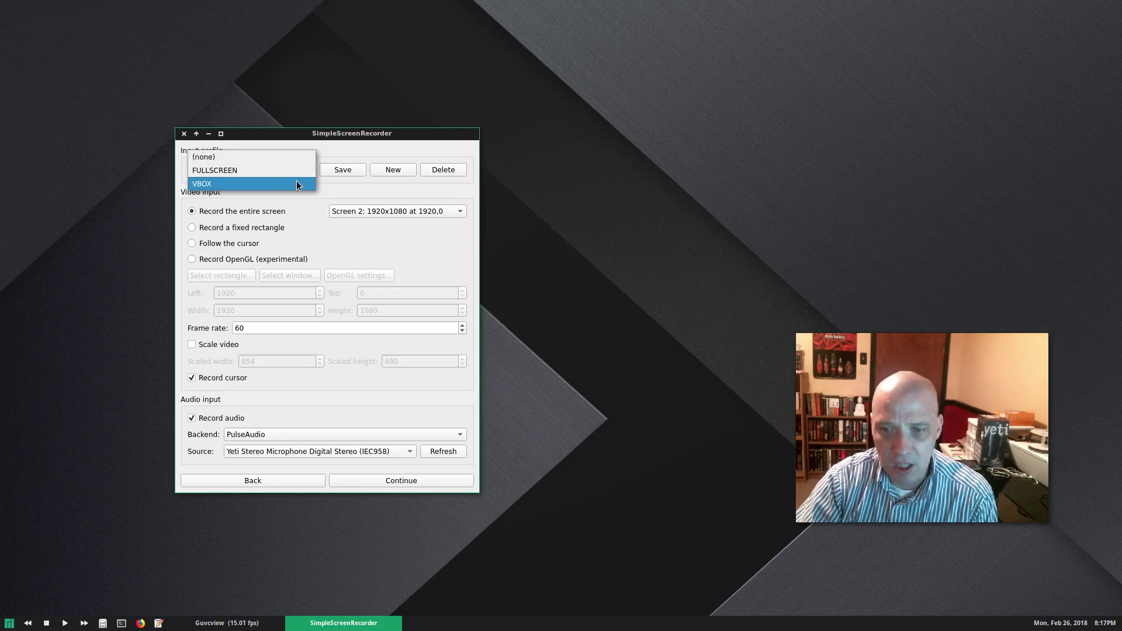
click(297, 186)
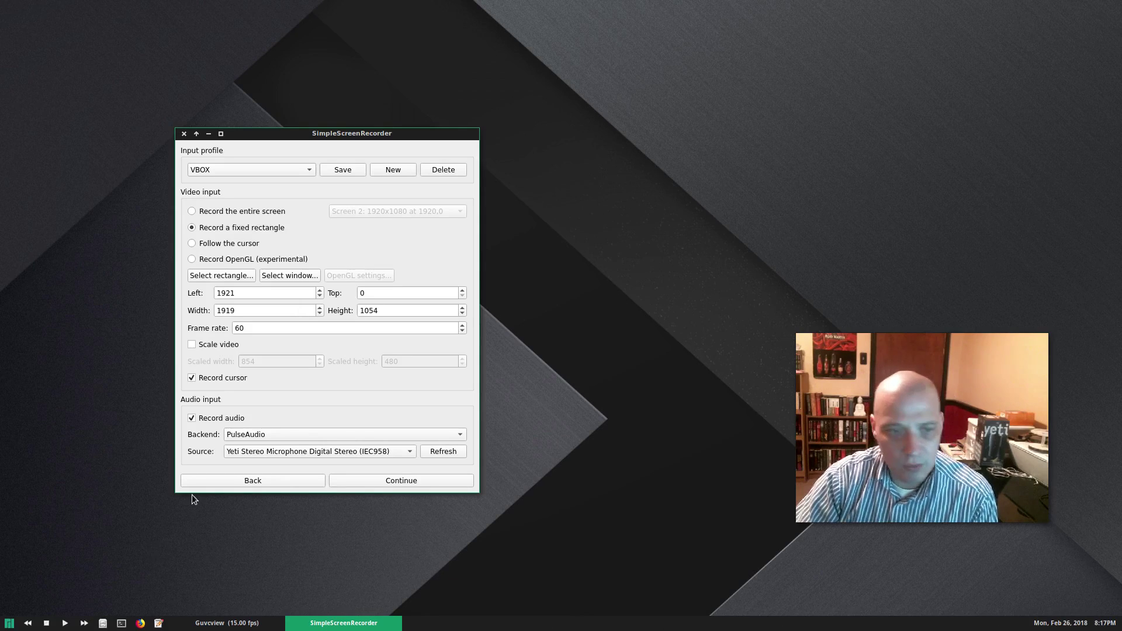
Start the Antergos GNOME virtual machine from the desktop menu's VirtualBox submenu.
right_click(149, 386)
mouse_move(198, 334)
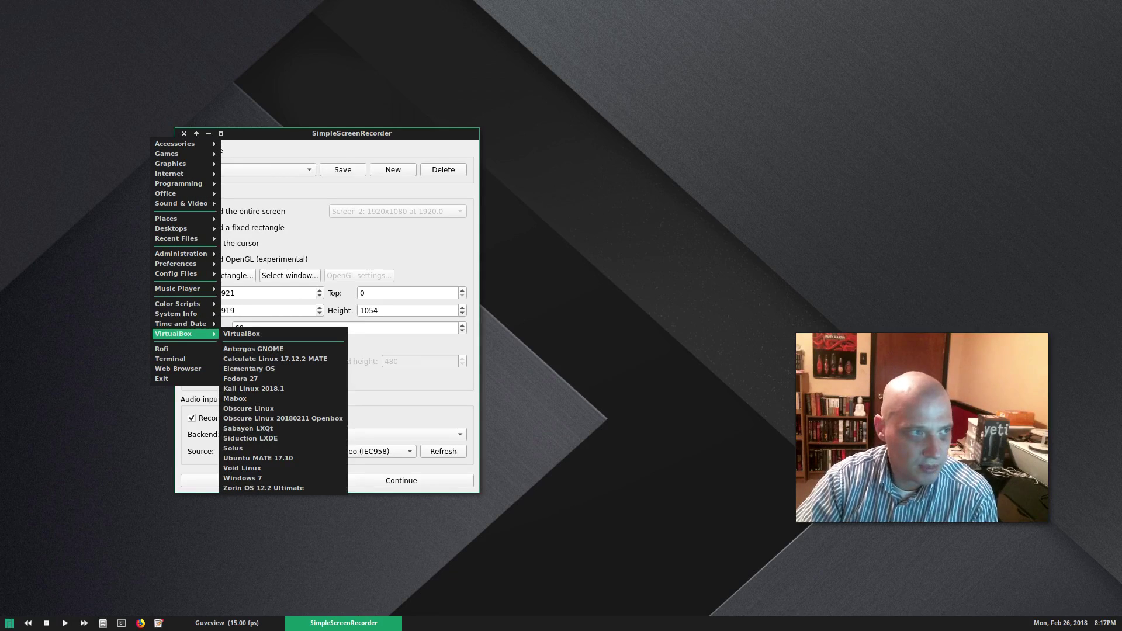
click(128, 413)
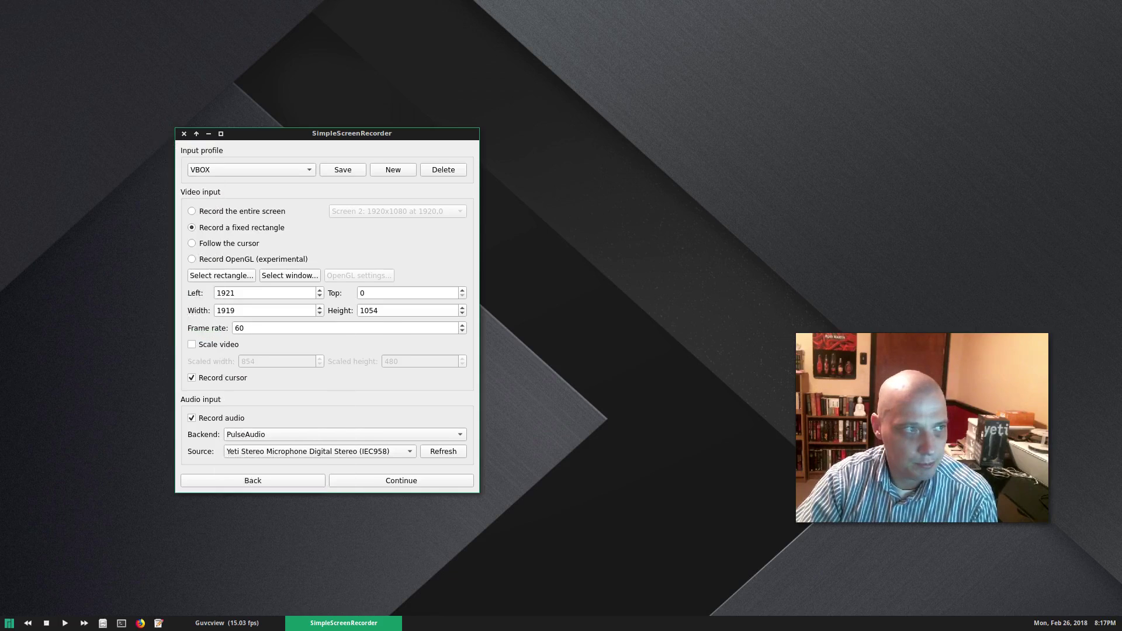
right_click(148, 457)
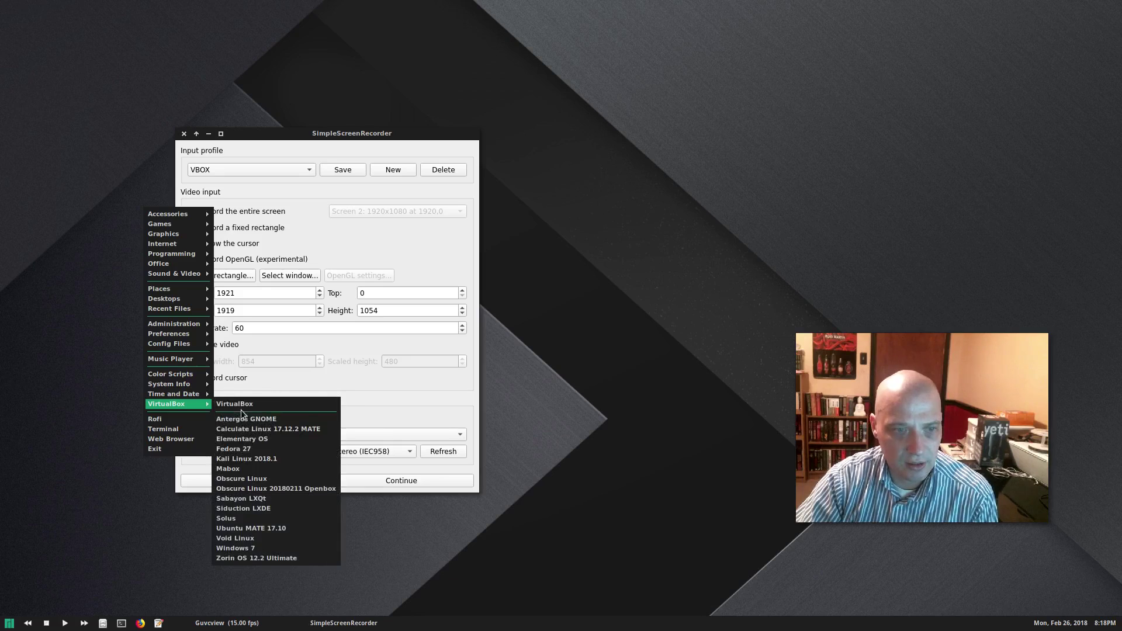
click(297, 422)
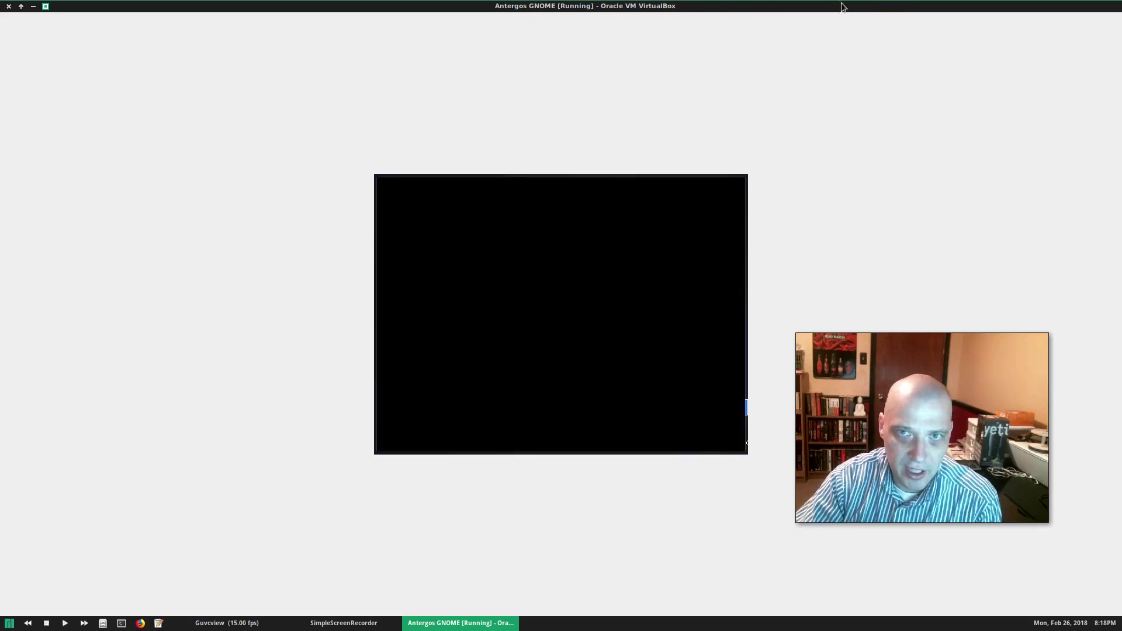
Un/Decorate the Antergos GNOME VM window to remove its borders, then restore SimpleScreenRecorder.
right_click(529, 5)
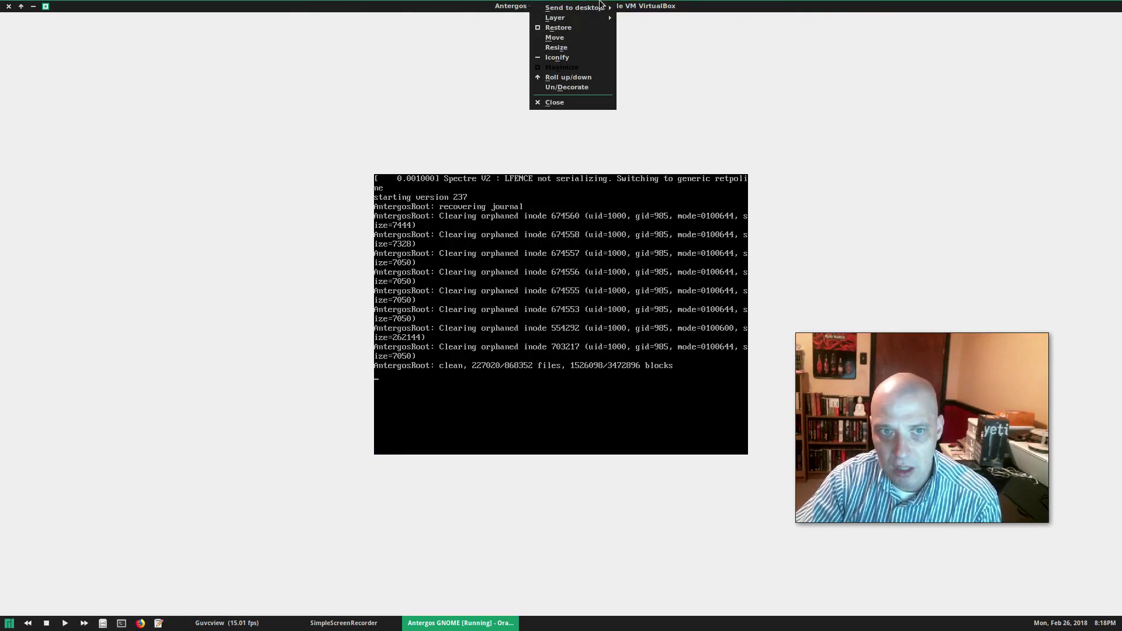
click(595, 88)
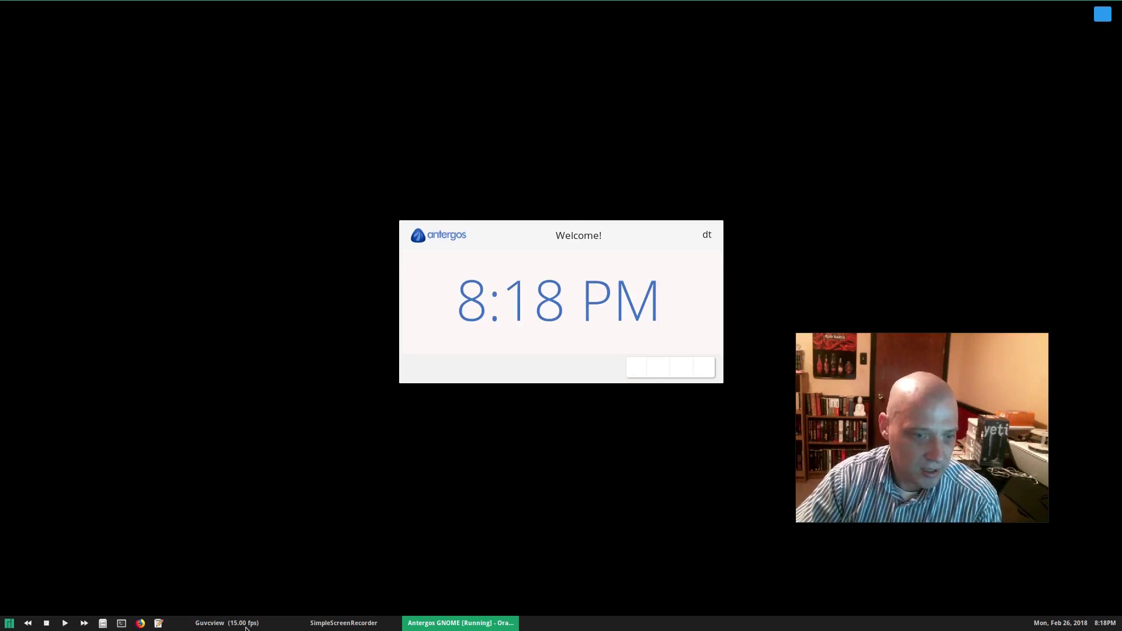
click(326, 624)
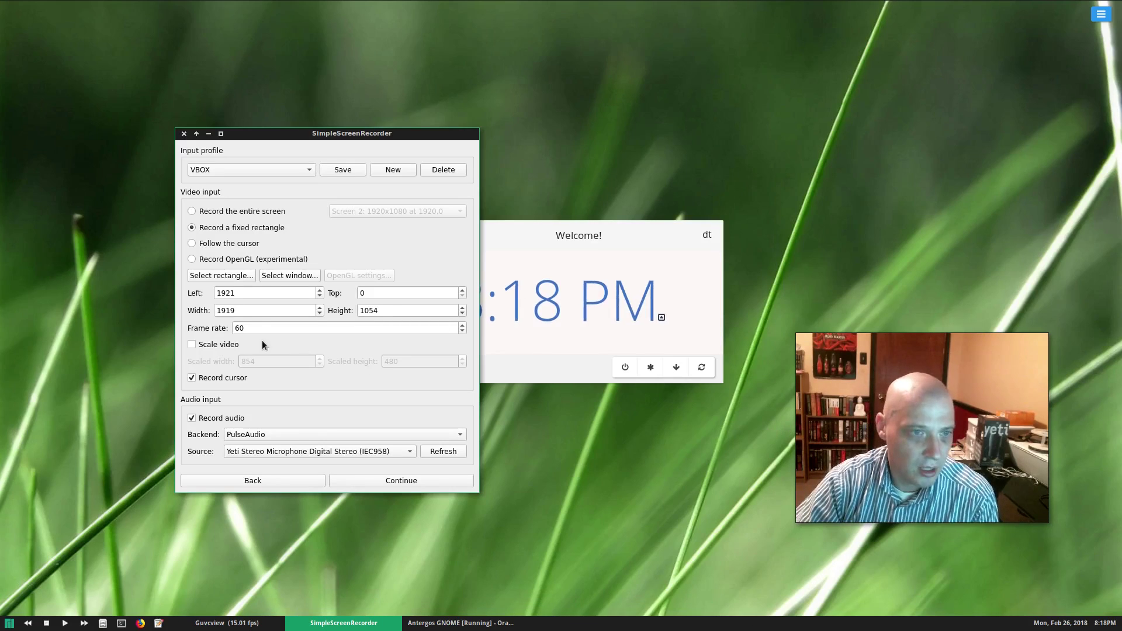
Select a 1917×1055 recording rectangle framing the VirtualBox window at left 1921, top 0.
click(240, 274)
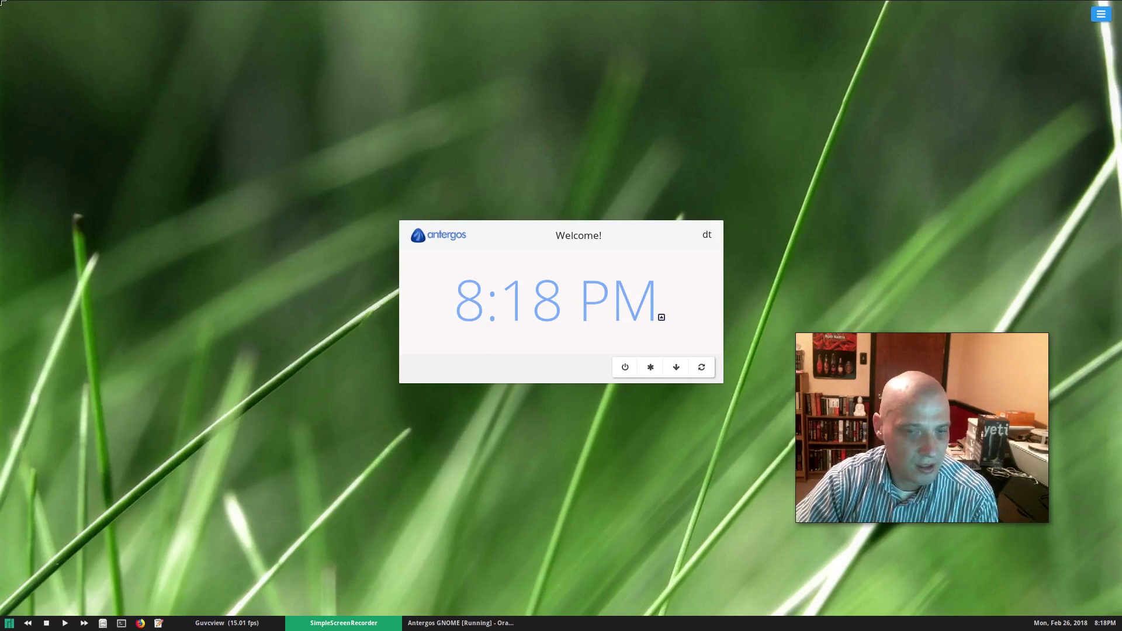
drag(1, 0, 1121, 617)
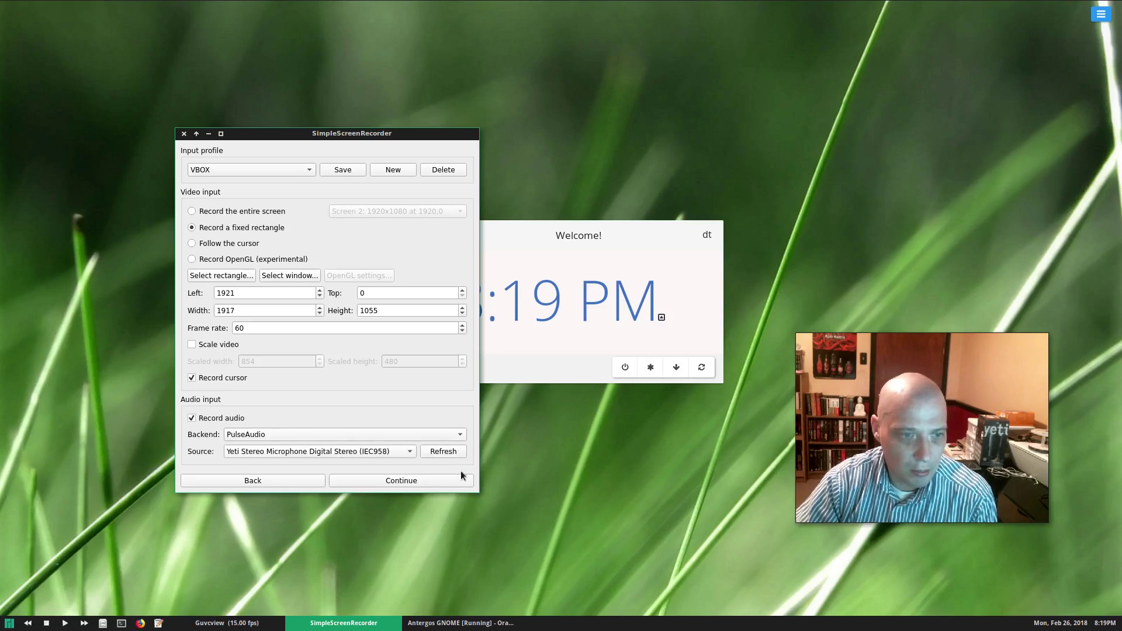
click(461, 436)
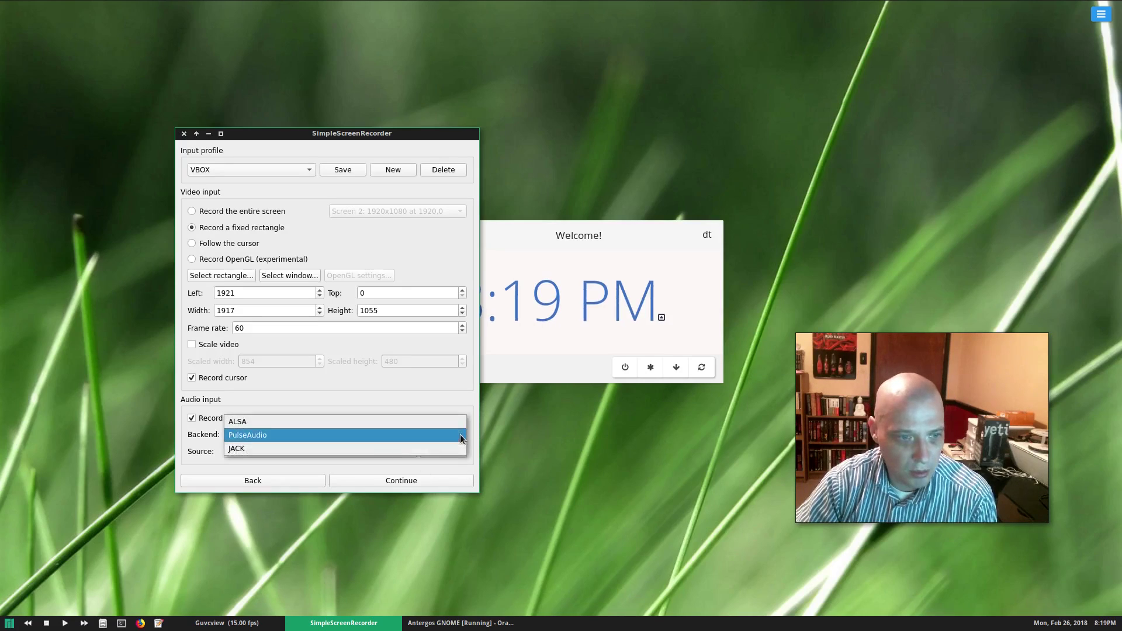
click(461, 439)
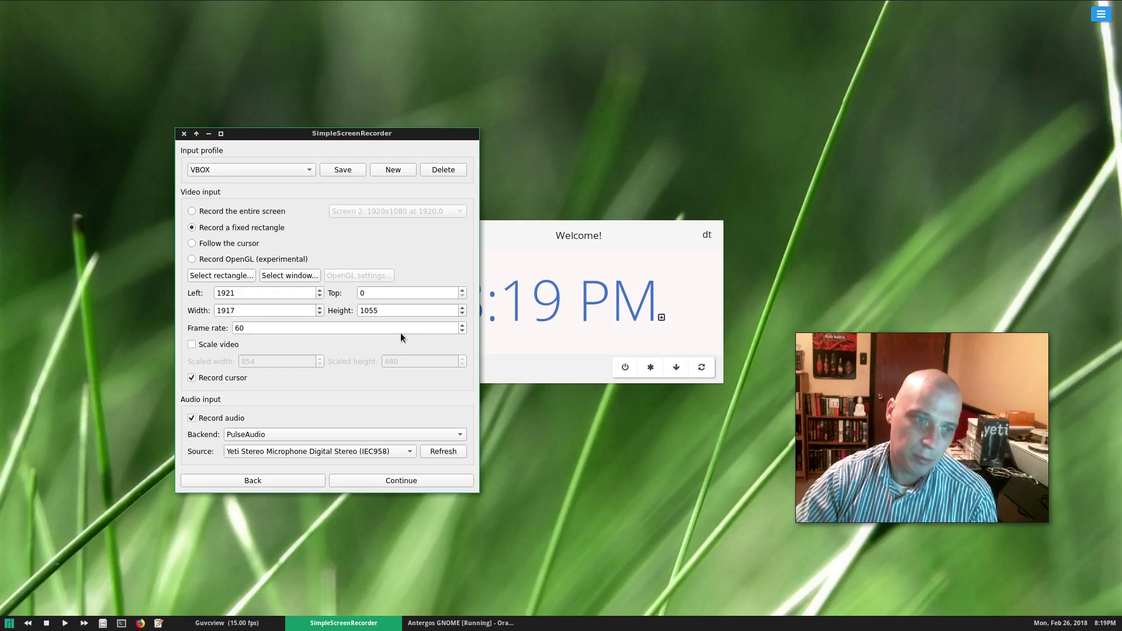
click(409, 451)
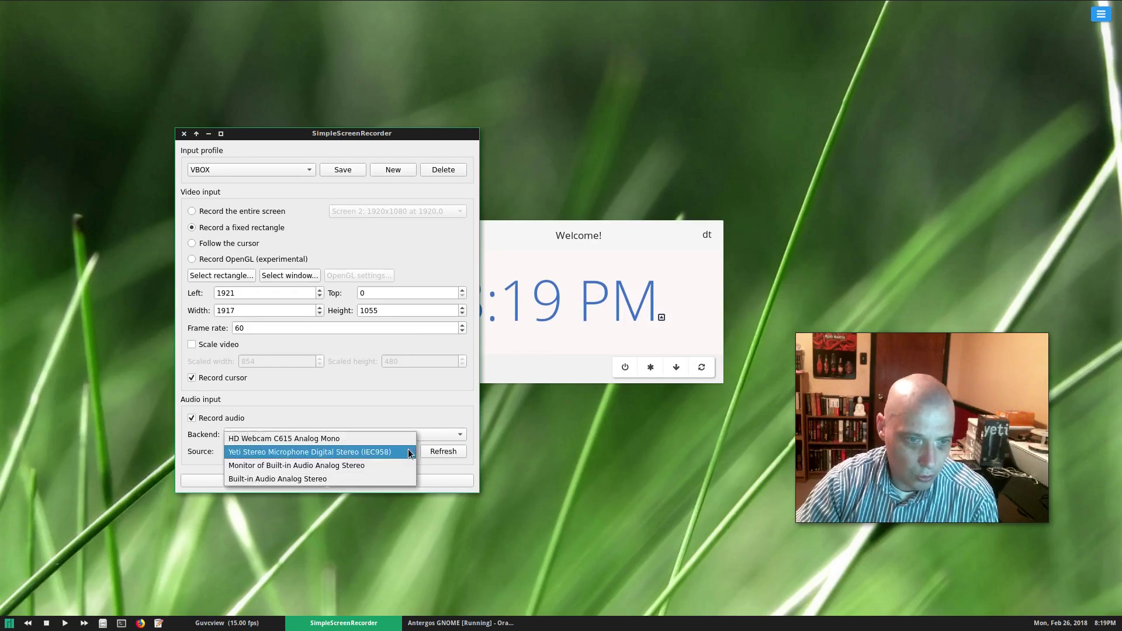
click(434, 384)
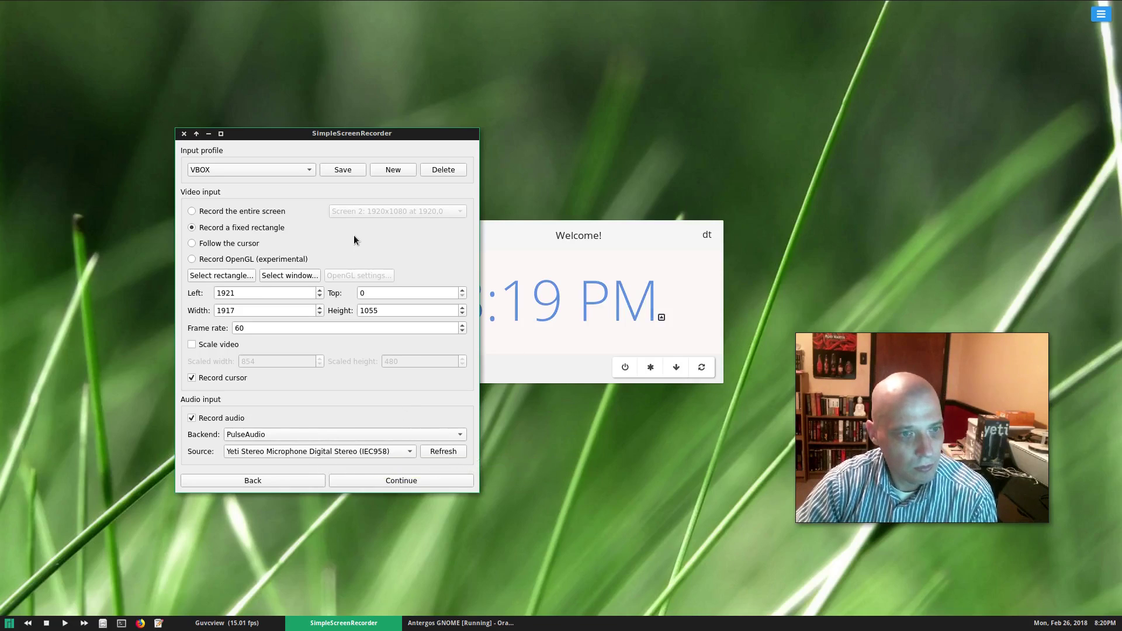
Advance to the output page for ssr-02.mp4 and review the Container format choices.
click(456, 479)
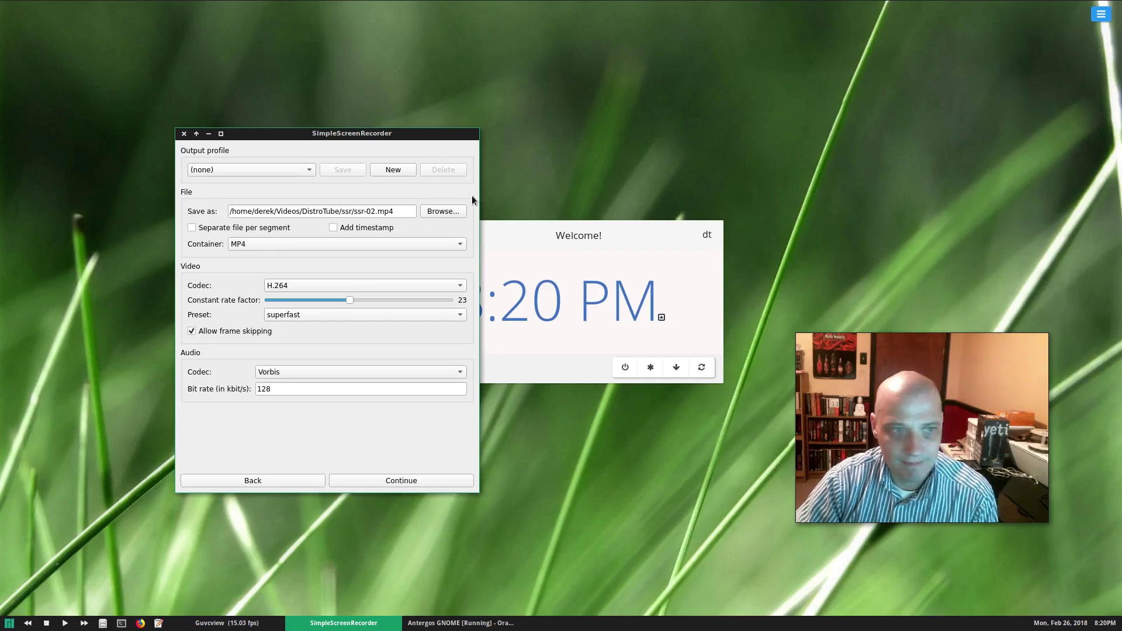
click(459, 245)
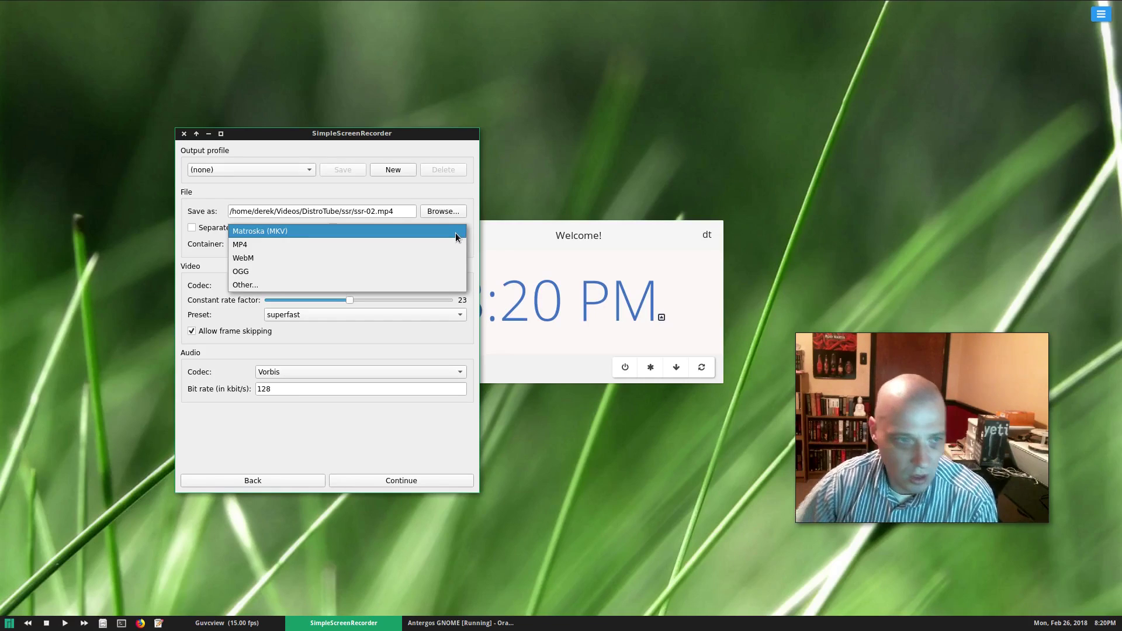
click(342, 287)
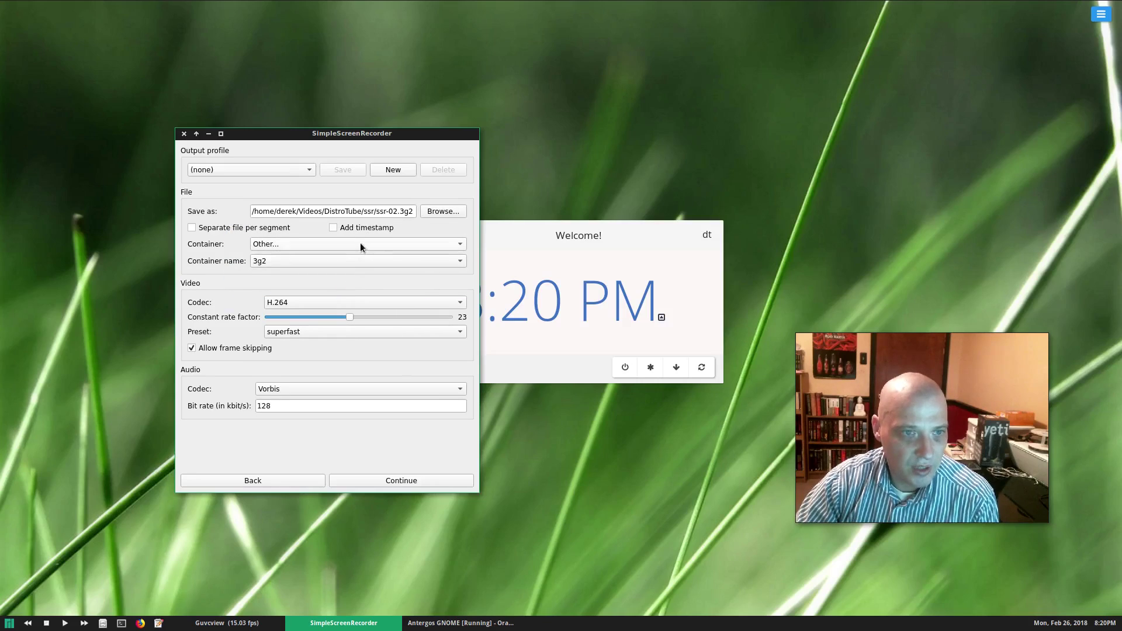
click(360, 243)
click(360, 243)
click(354, 258)
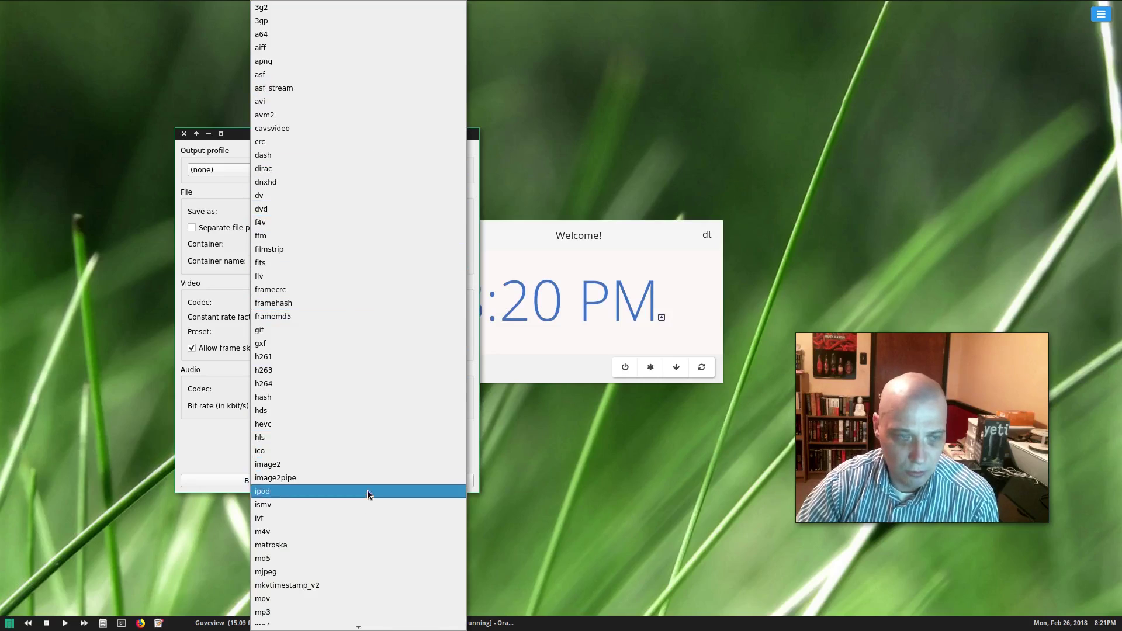
click(613, 506)
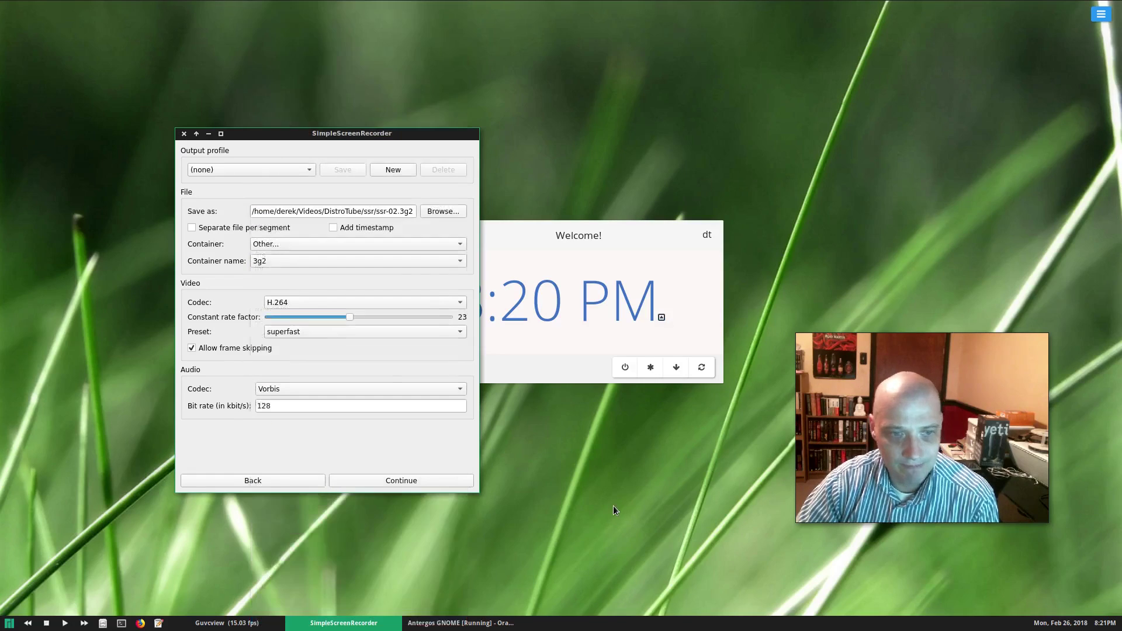
click(409, 248)
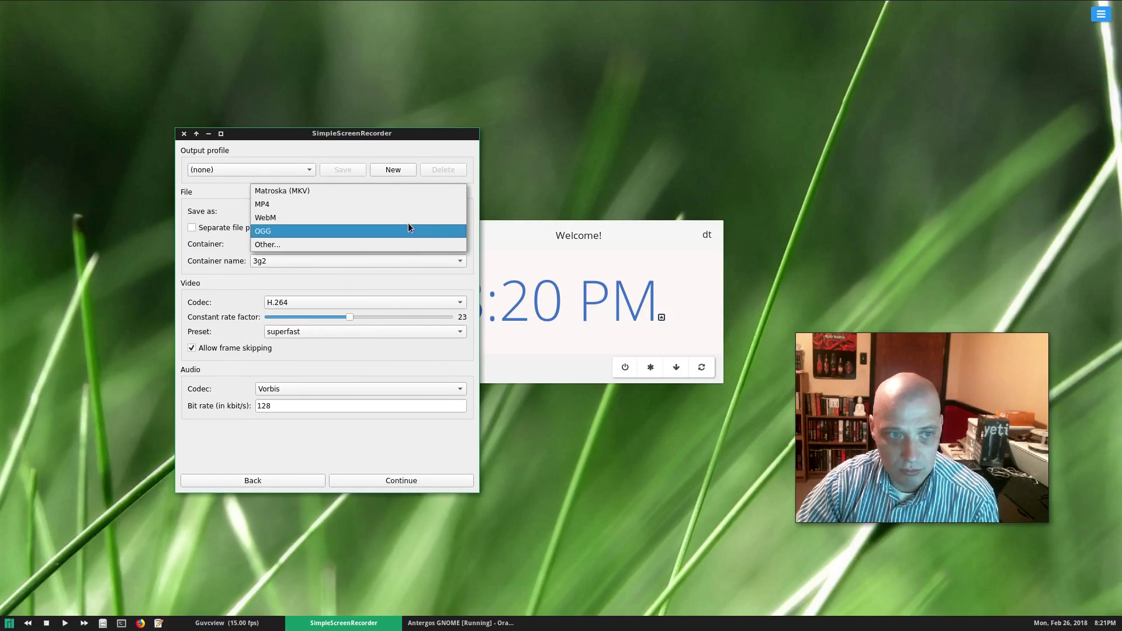
click(411, 199)
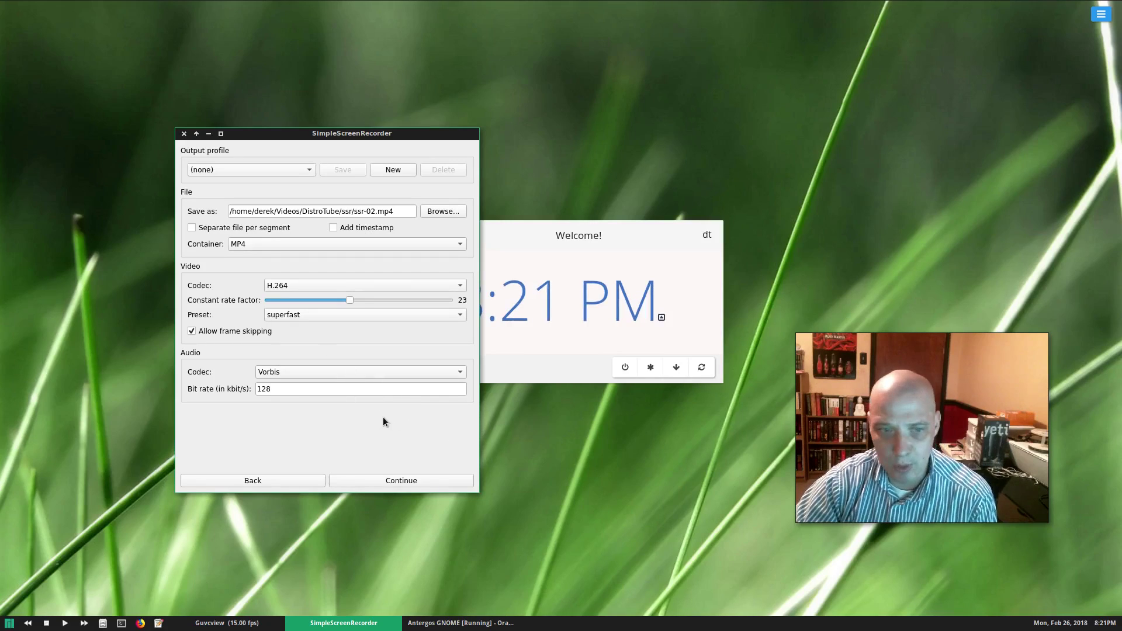
Continue to SimpleScreenRecorder's Recording page with the 1917x1055 input size.
click(431, 483)
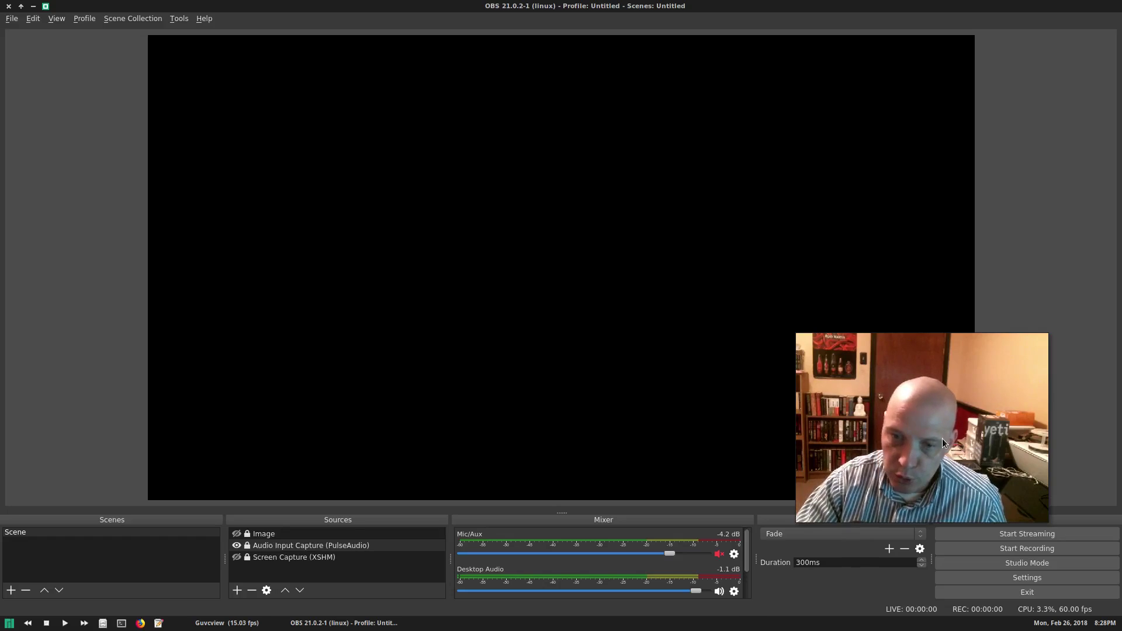
Move the Guvcview webcam window to the bottom-right corner over the OBS preview.
drag(961, 458, 1015, 445)
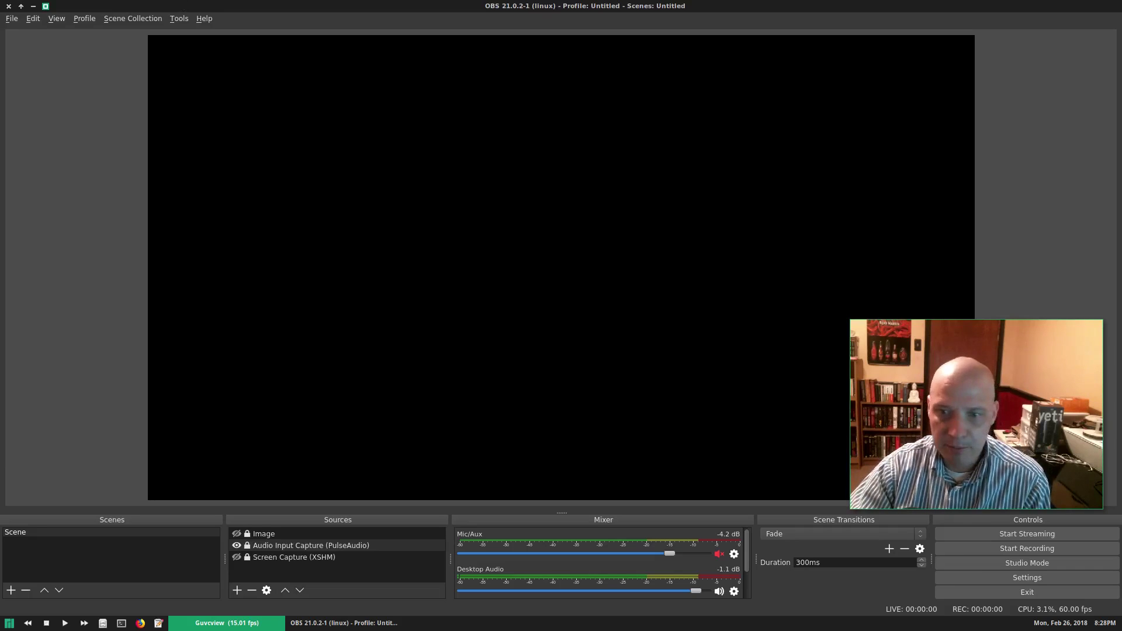
click(675, 617)
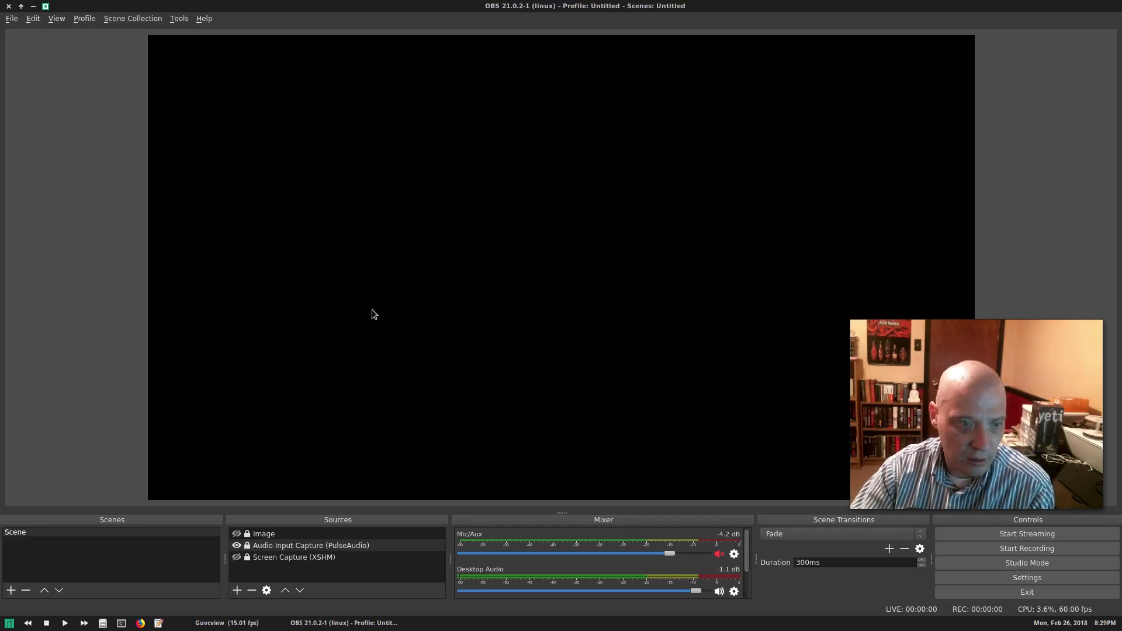
Make the Screen Capture (XSHM) source visible so the desktop fills the preview.
click(237, 558)
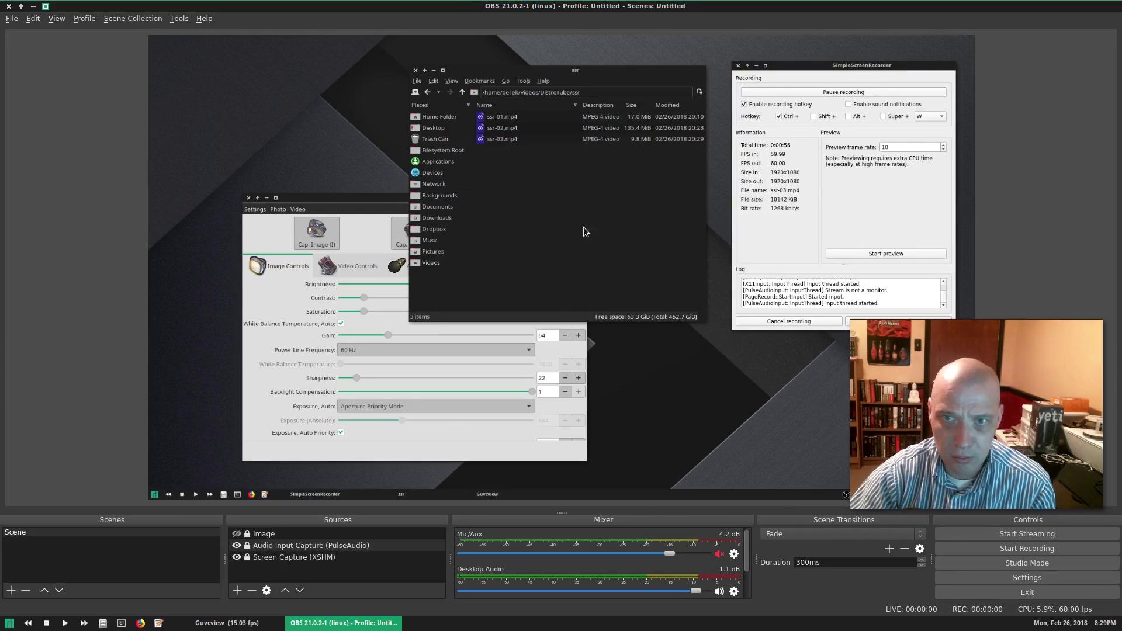
Make the Image source visible to show the DistroTube logo in the preview.
click(237, 533)
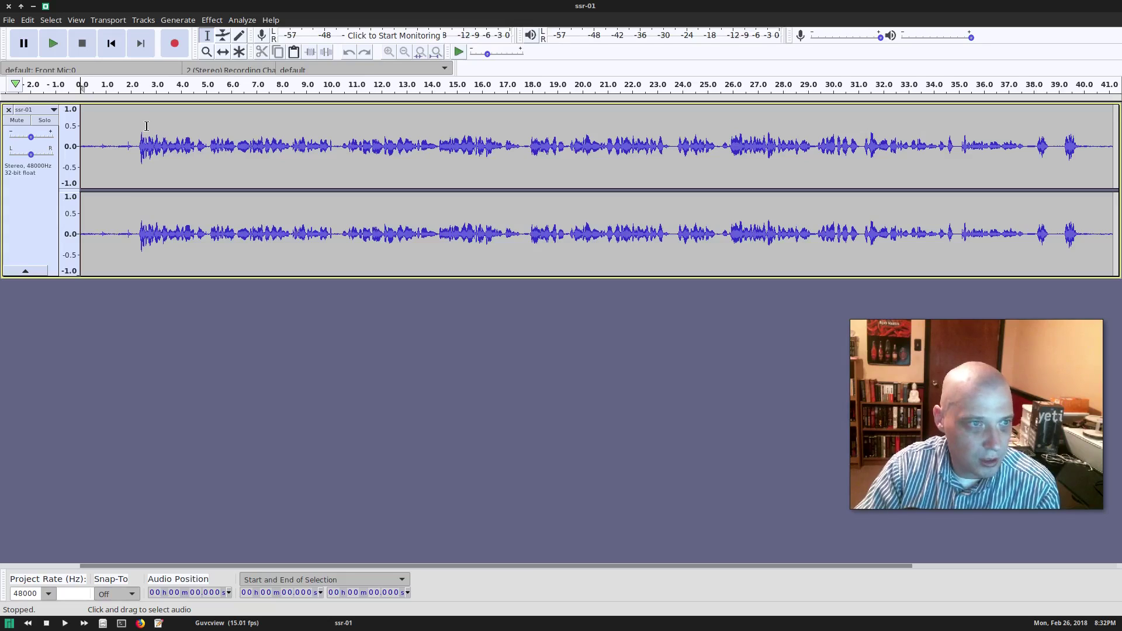
Capture a Noise Reduction noise profile from the first 0.745 seconds of ssr-01.
drag(99, 135, 80, 135)
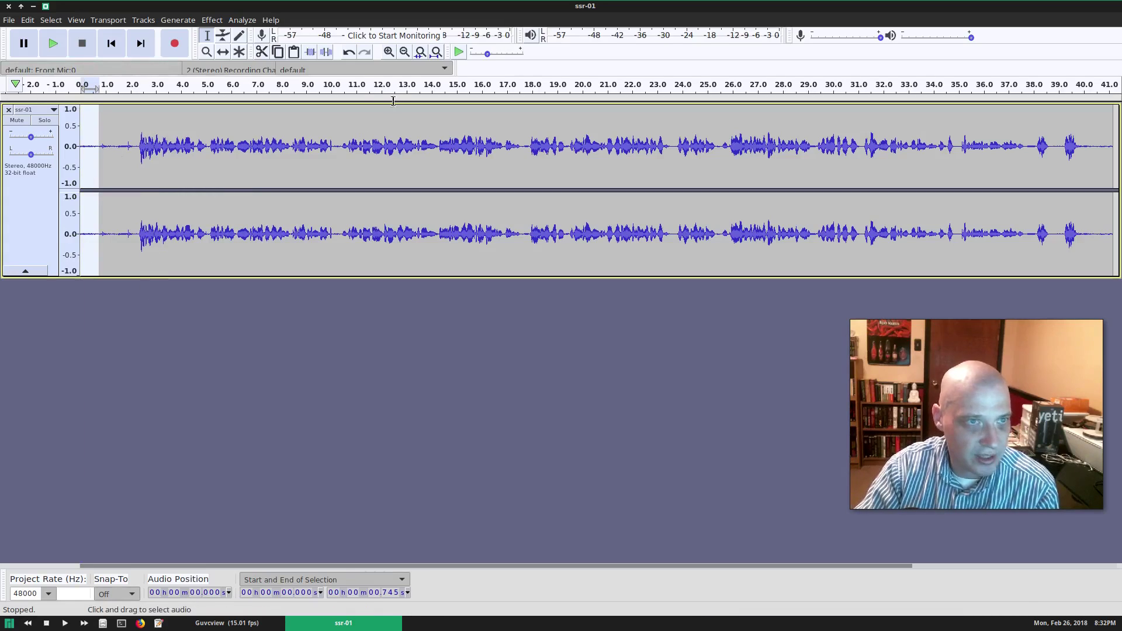
click(212, 20)
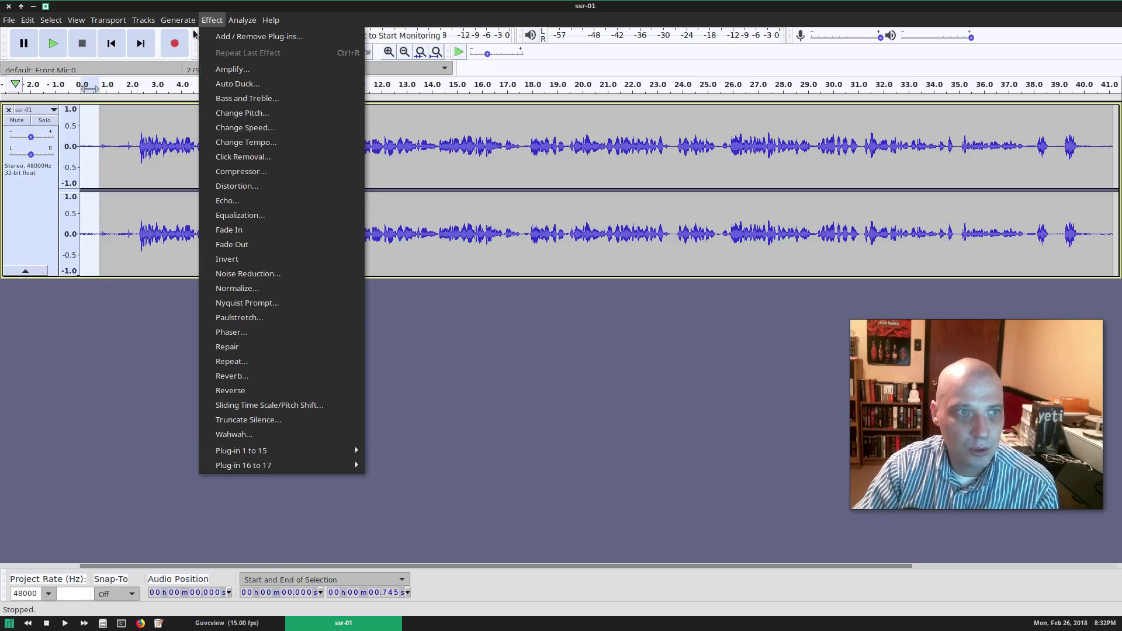
click(296, 274)
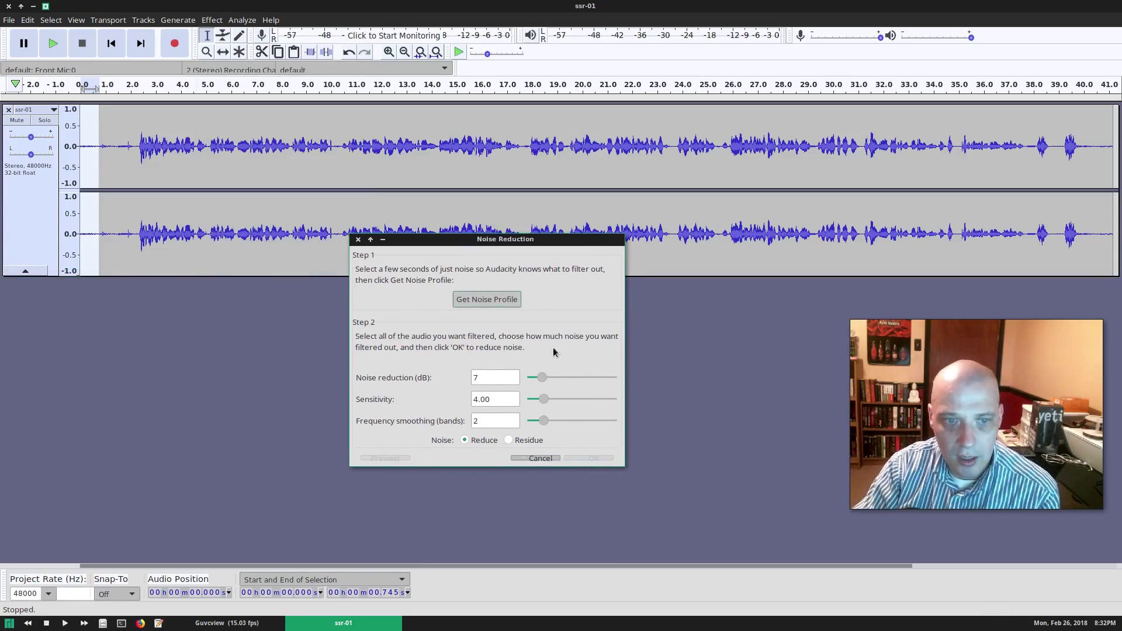
click(498, 299)
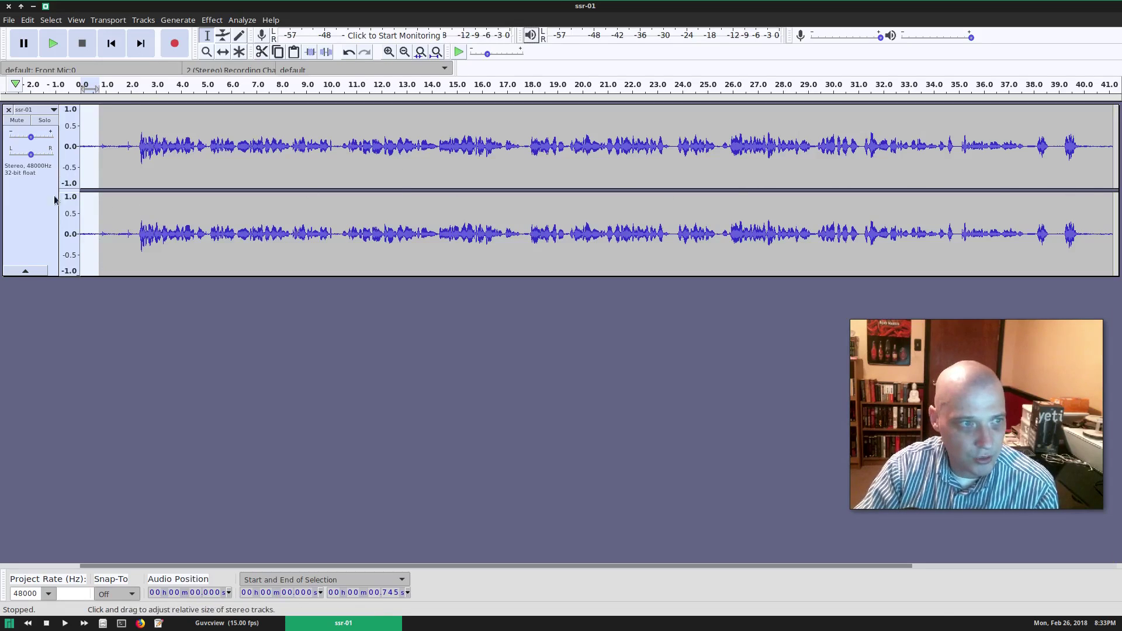
Apply 7 dB Noise Reduction to the whole 41-second ssr-01 track.
click(37, 218)
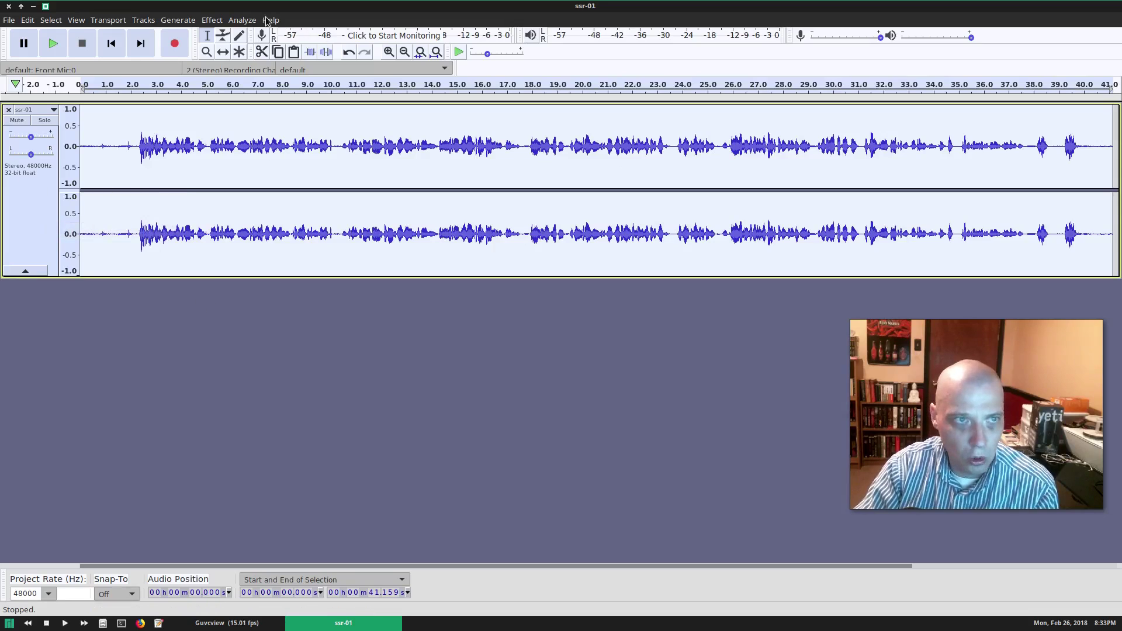
click(215, 20)
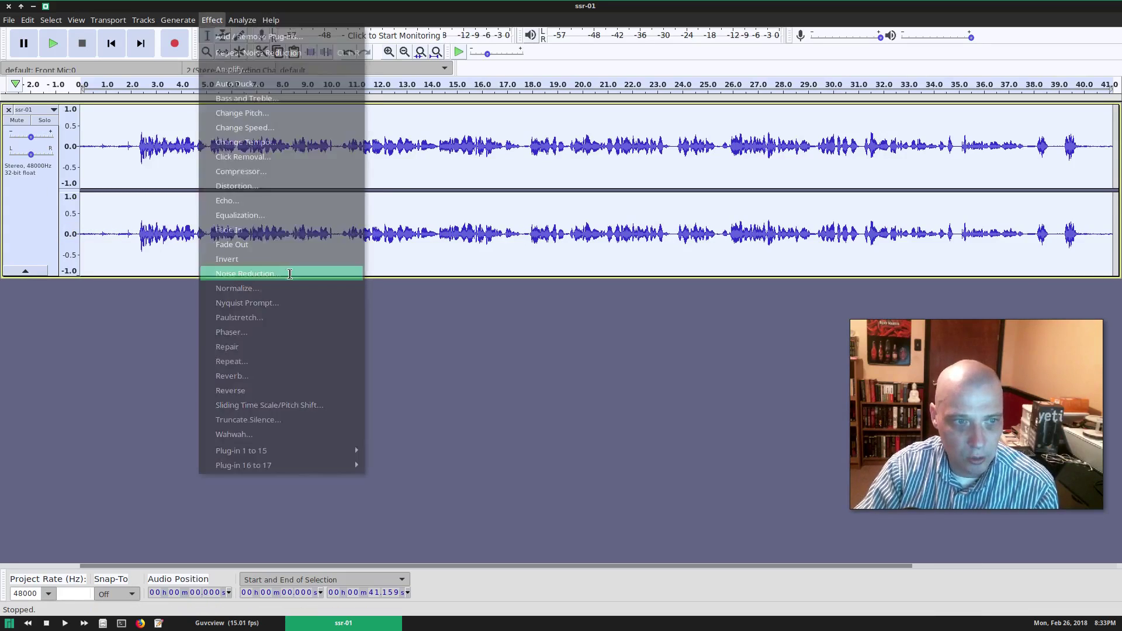
click(289, 273)
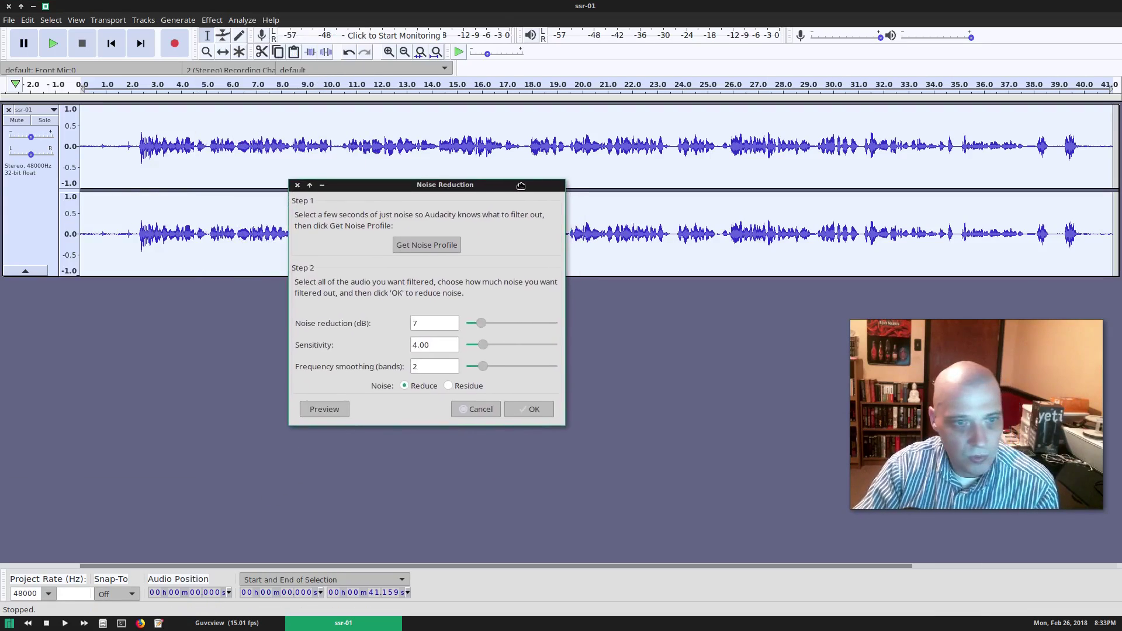
click(530, 411)
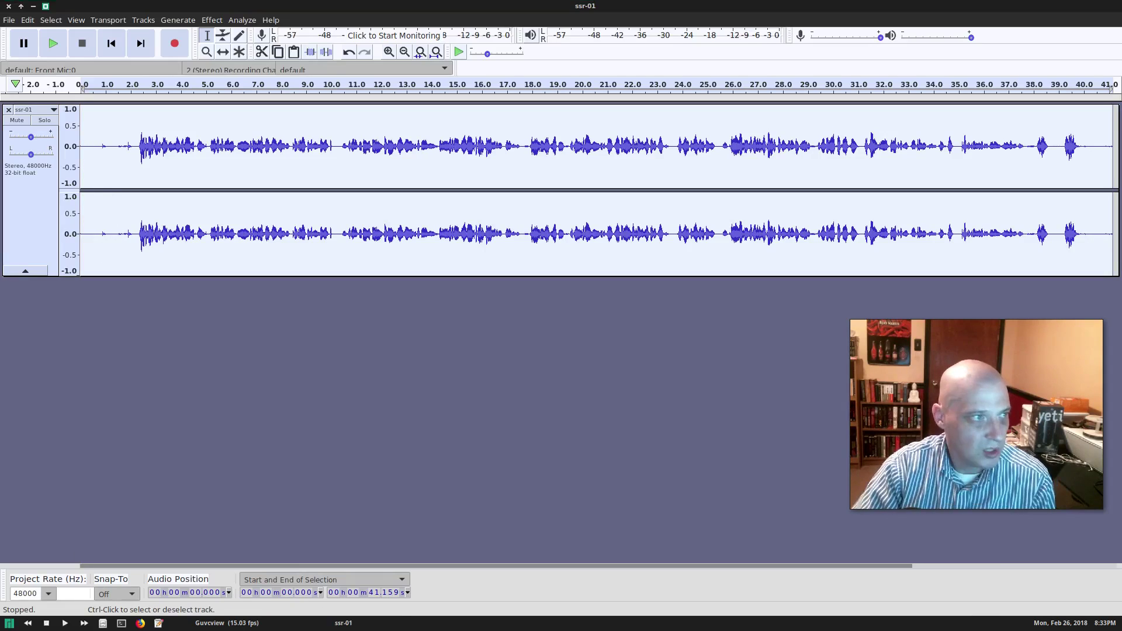
Apply the Compressor effect to the whole track to make the waveforms louder.
click(212, 20)
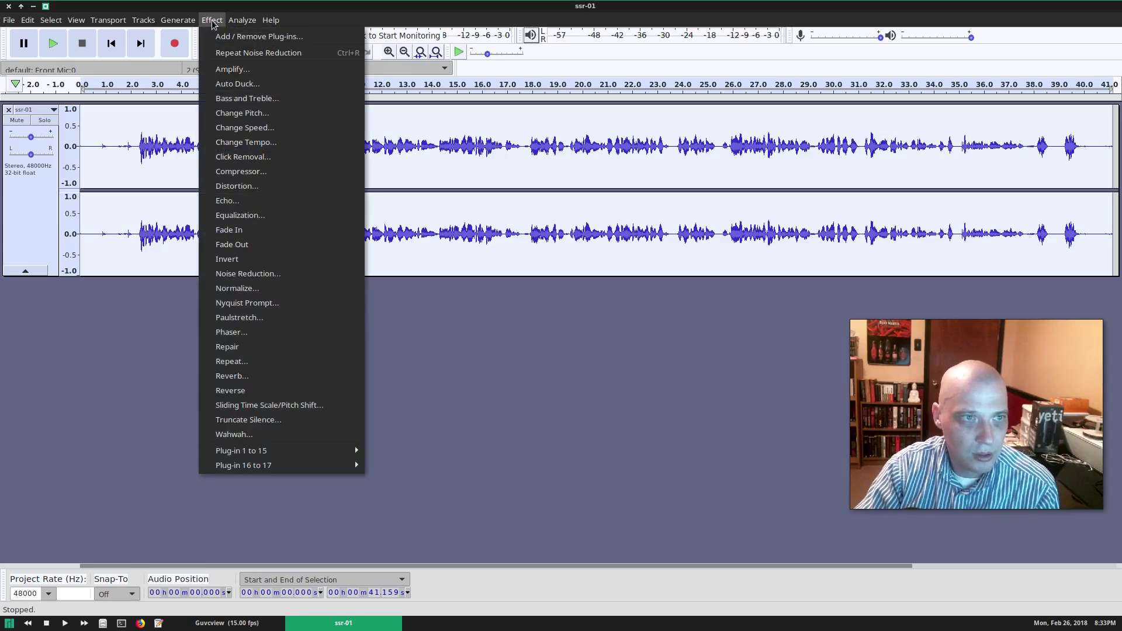
click(328, 174)
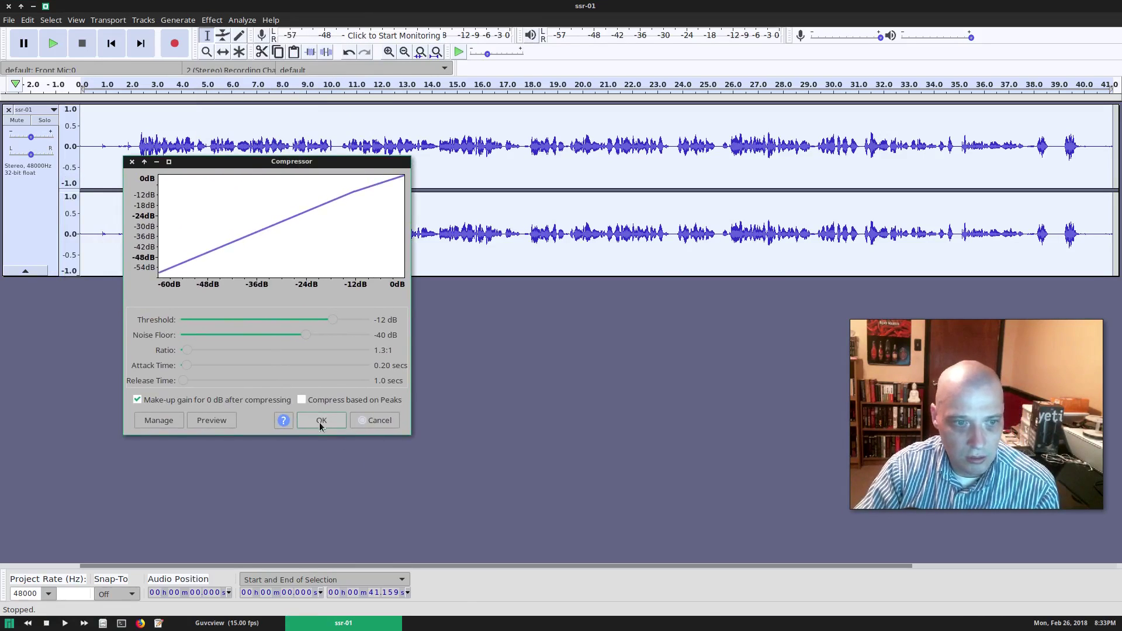
click(333, 420)
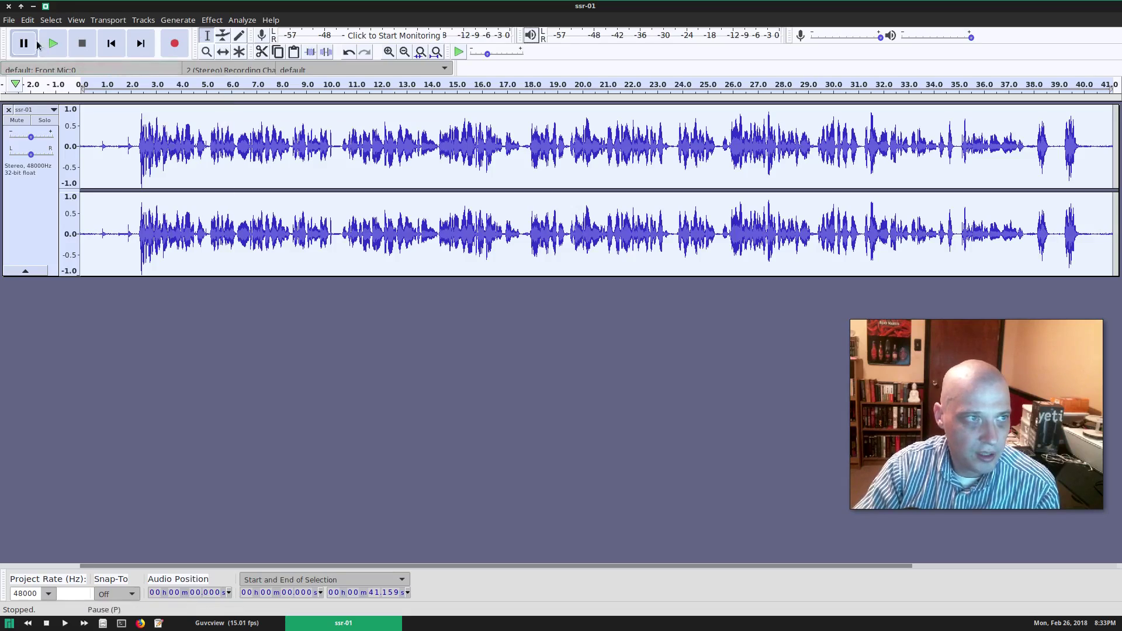
Export the processed track as an MP3.
click(8, 20)
mouse_move(82, 126)
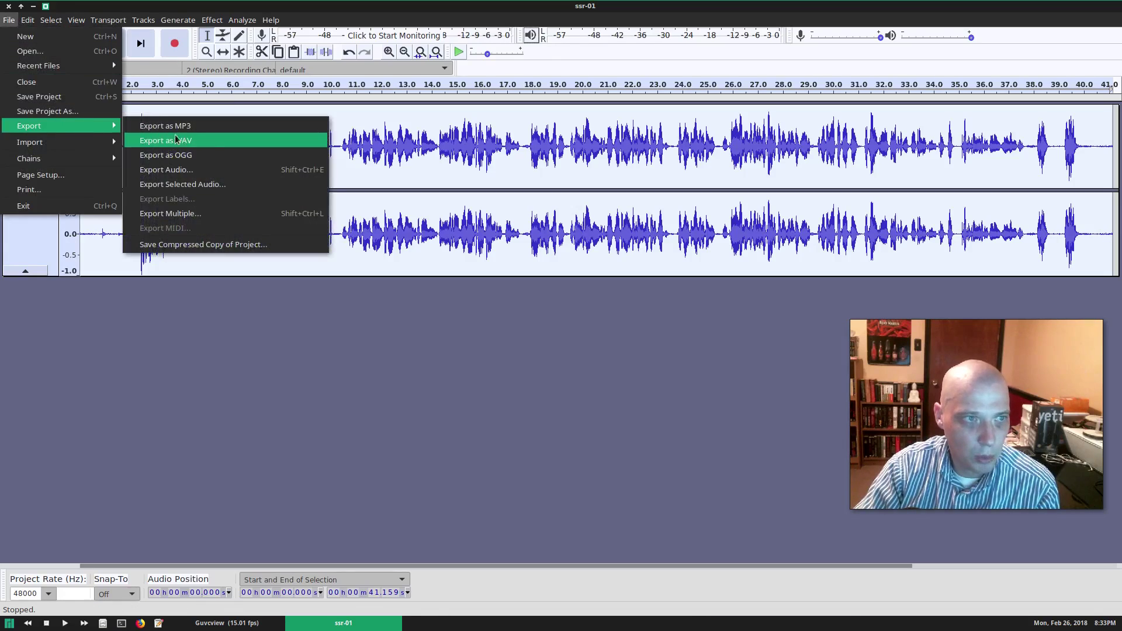
click(253, 128)
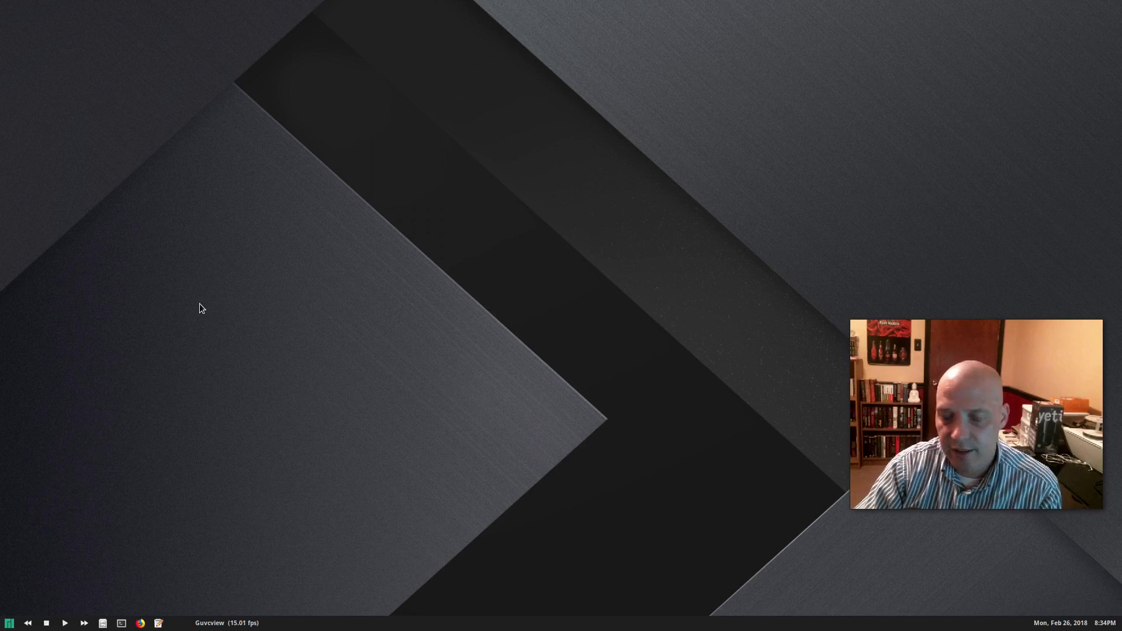
Launch Kdenlive from the desktop menu's Sound & Video applications.
right_click(184, 237)
mouse_move(248, 307)
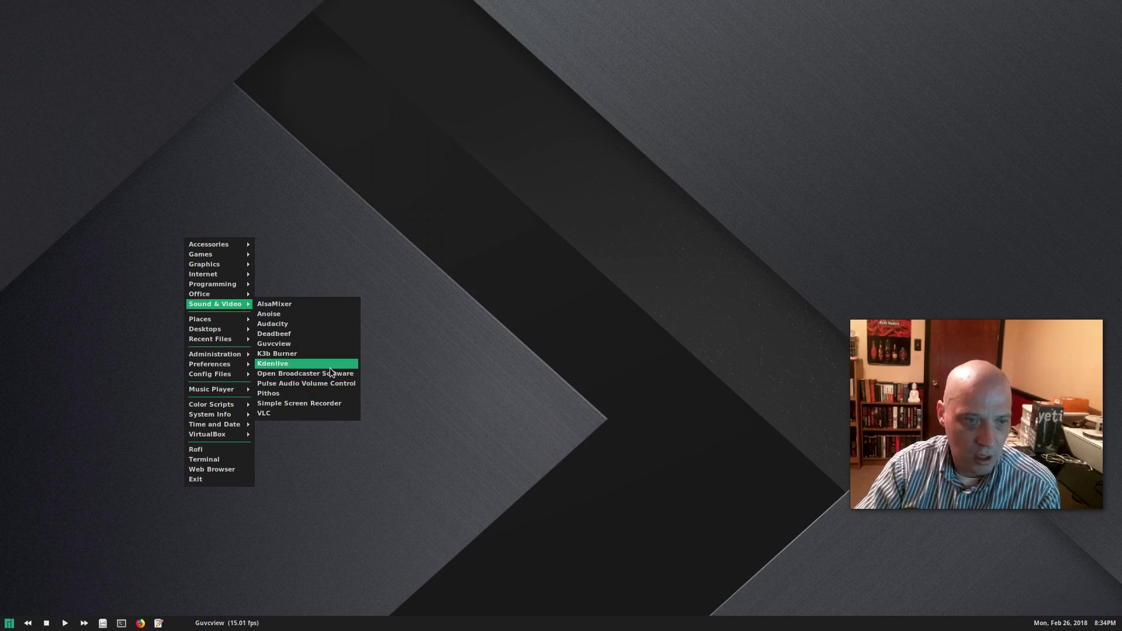
click(335, 334)
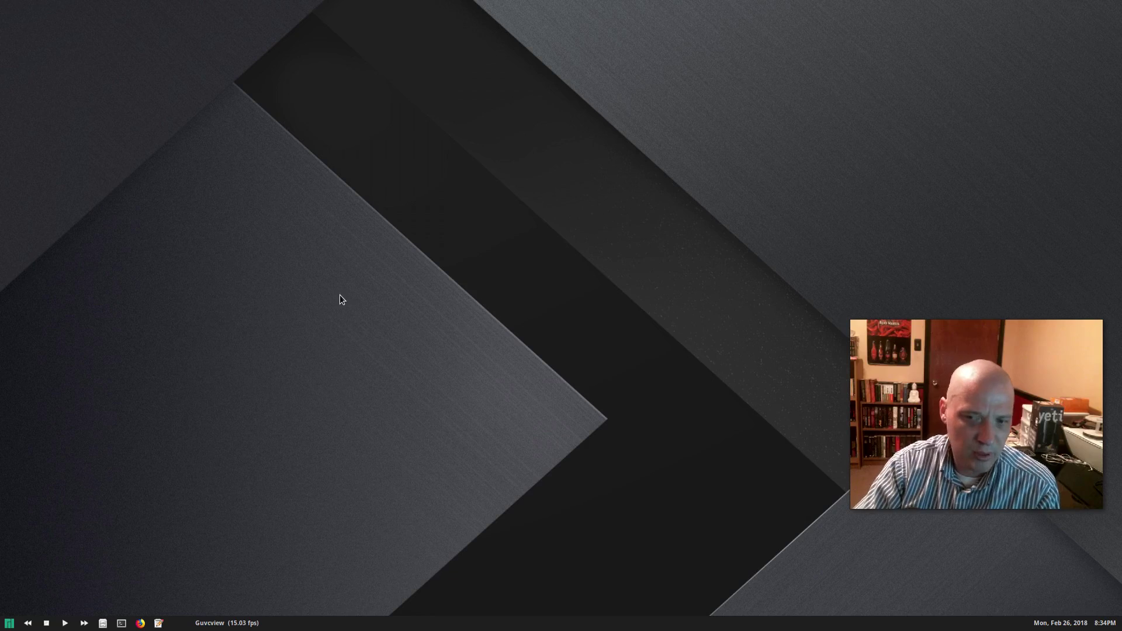